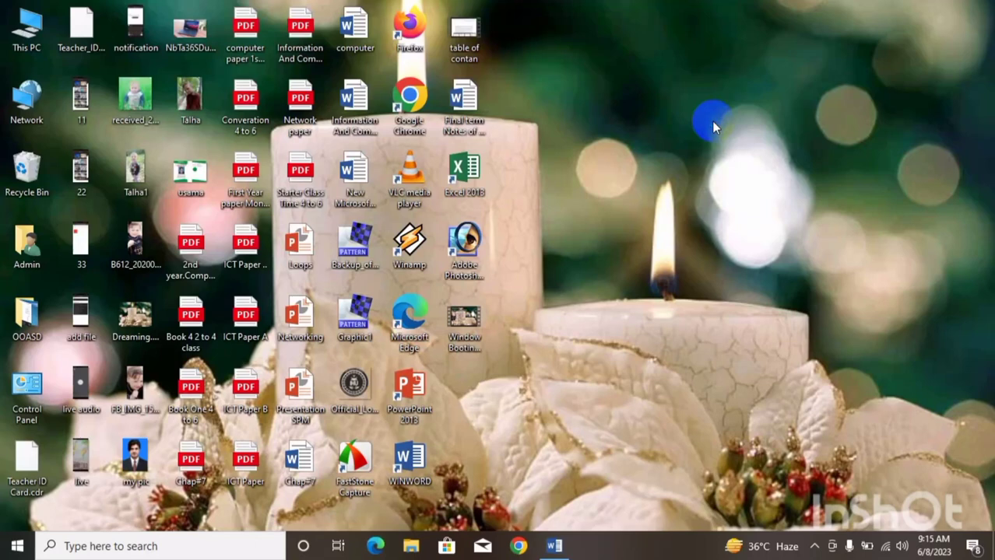
Step: Refresh the desktop
{"action": "right_click", "coordinate": [713, 123]}
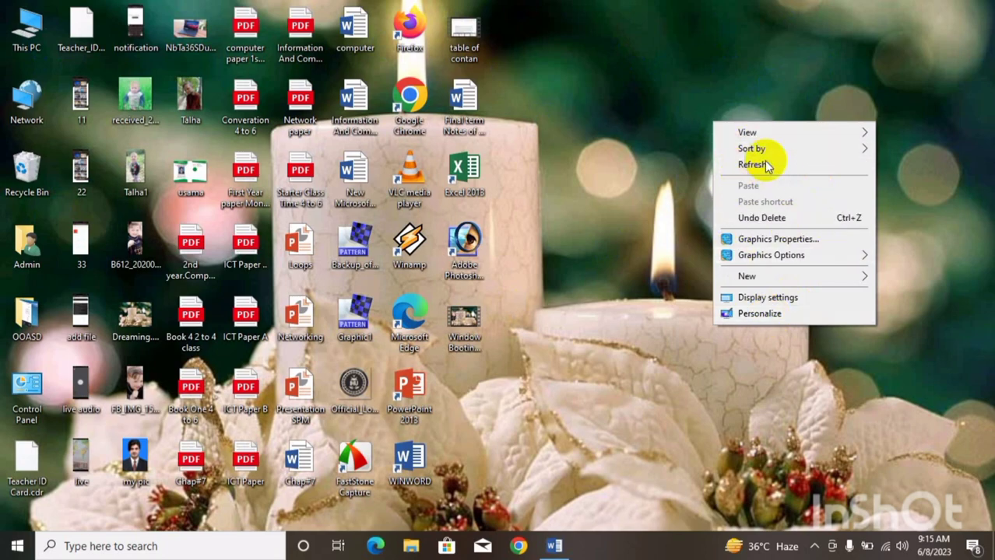
{"action": "left_click", "coordinate": [652, 57]}
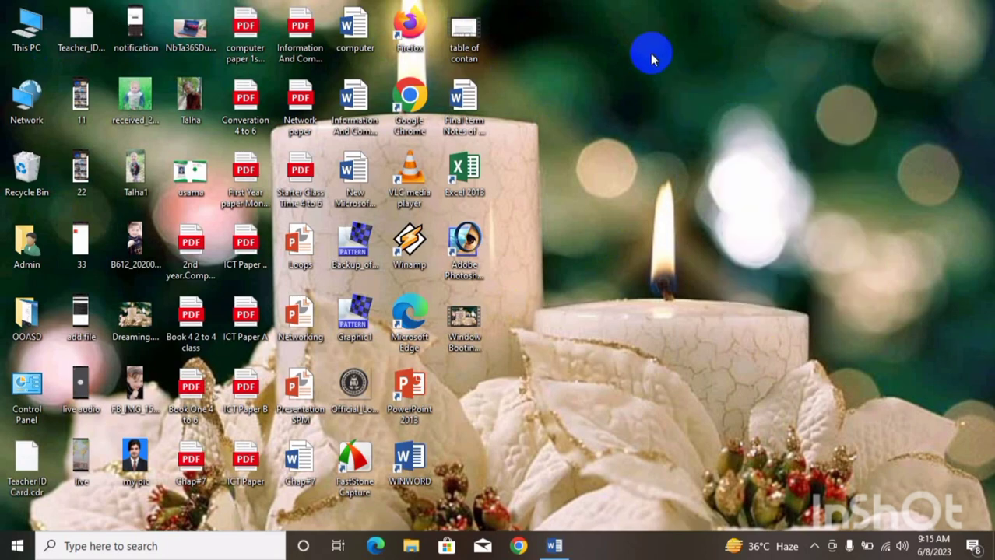
{"action": "right_click", "coordinate": [652, 57]}
{"action": "left_click", "coordinate": [679, 95]}
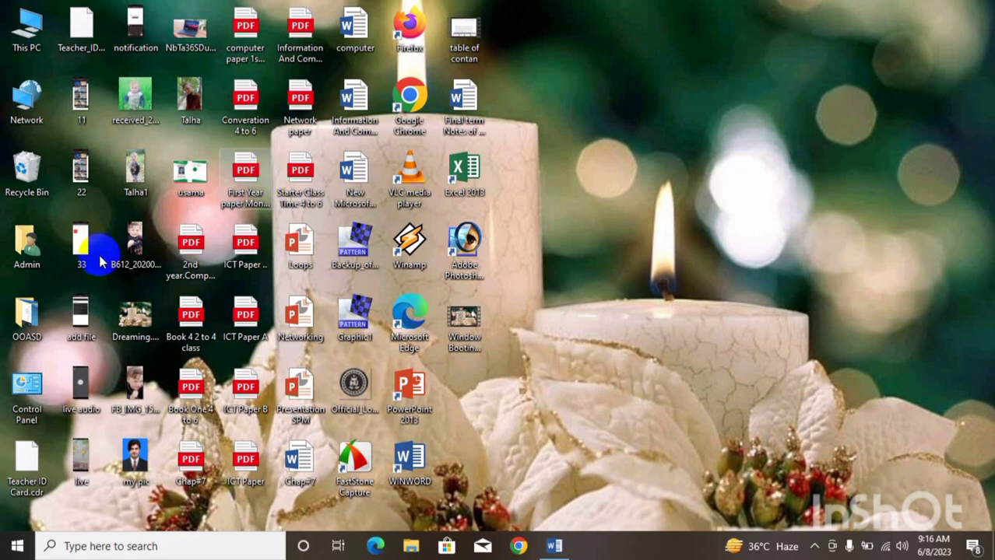
Step: Open Control Panel and switch its view to Category and back to Large icons
{"action": "double_click", "coordinate": [27, 397]}
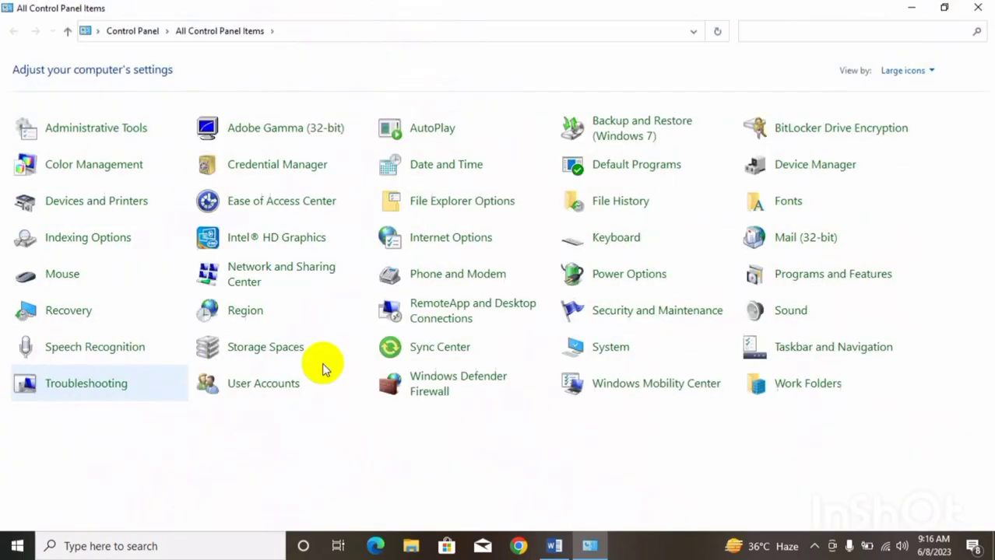
{"action": "left_click", "coordinate": [930, 70]}
{"action": "left_click", "coordinate": [913, 91]}
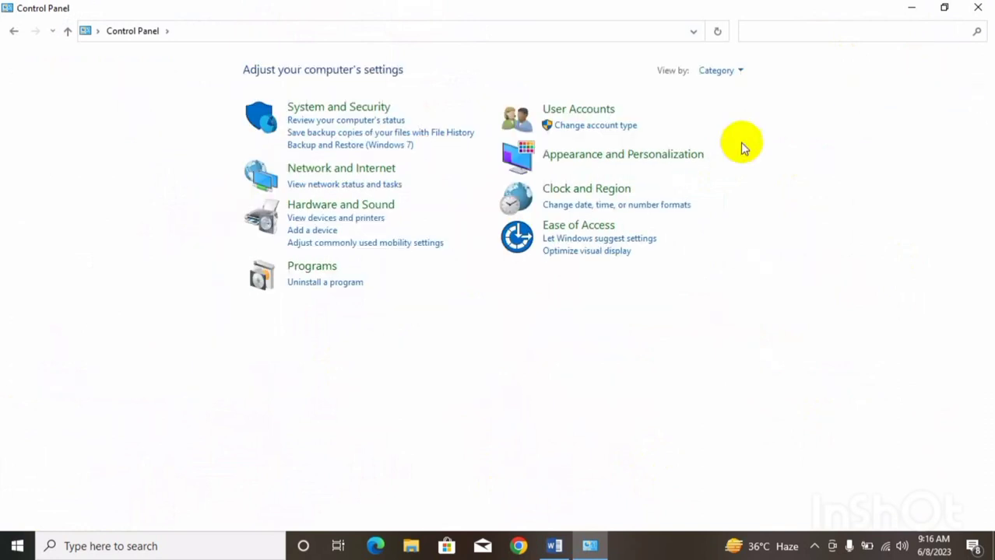
{"action": "left_click", "coordinate": [738, 70]}
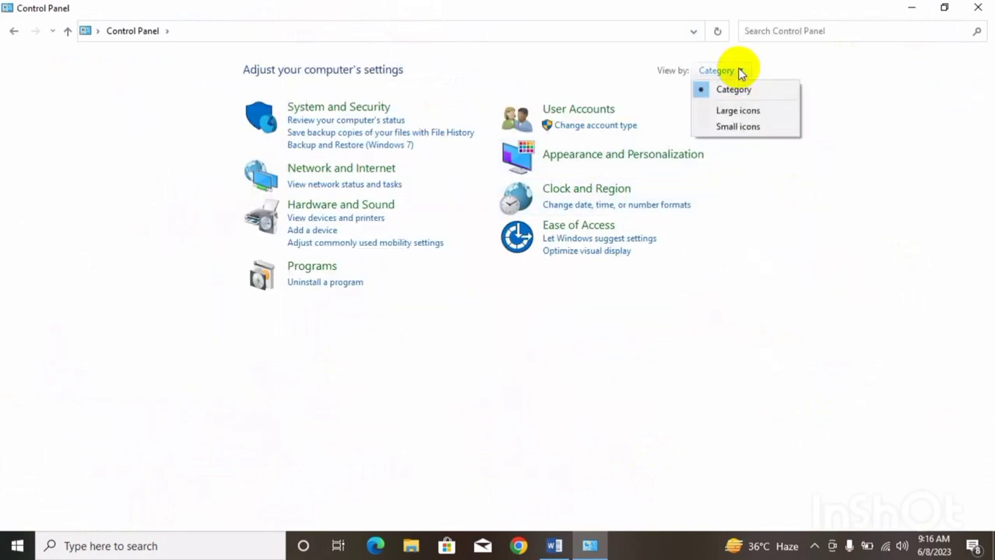
{"action": "left_click", "coordinate": [740, 111]}
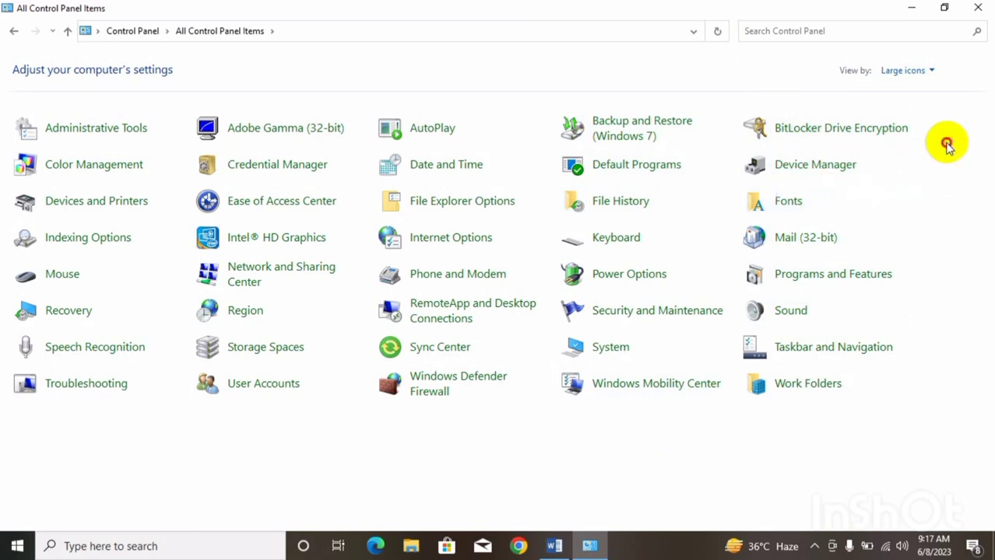
Step: Look at File Explorer Options and the BitLocker Drive Encryption page, returning to the list of all Control Panel items
{"action": "left_click_drag", "start_coordinate": [437, 343], "coordinate": [453, 218]}
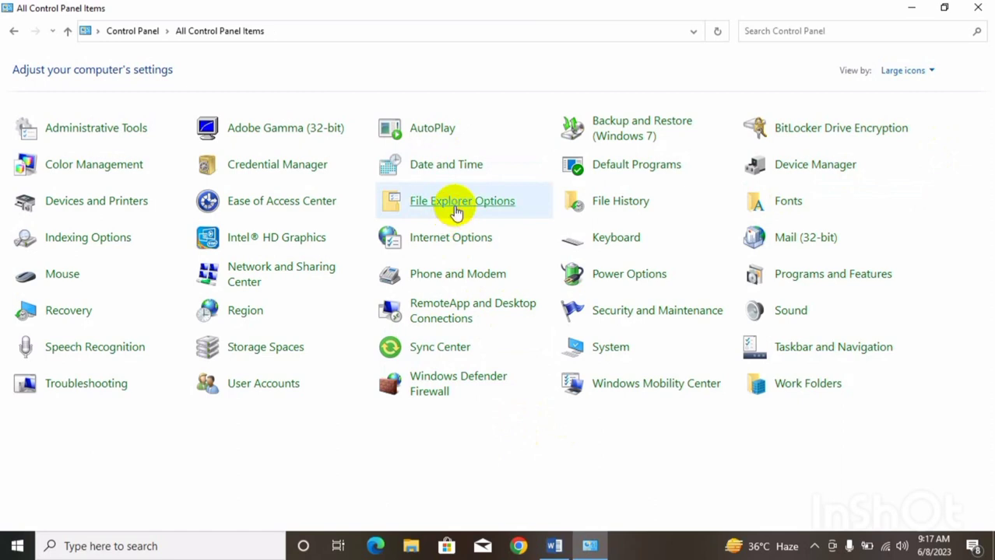
{"action": "left_click", "coordinate": [456, 204]}
{"action": "left_click", "coordinate": [385, 125]}
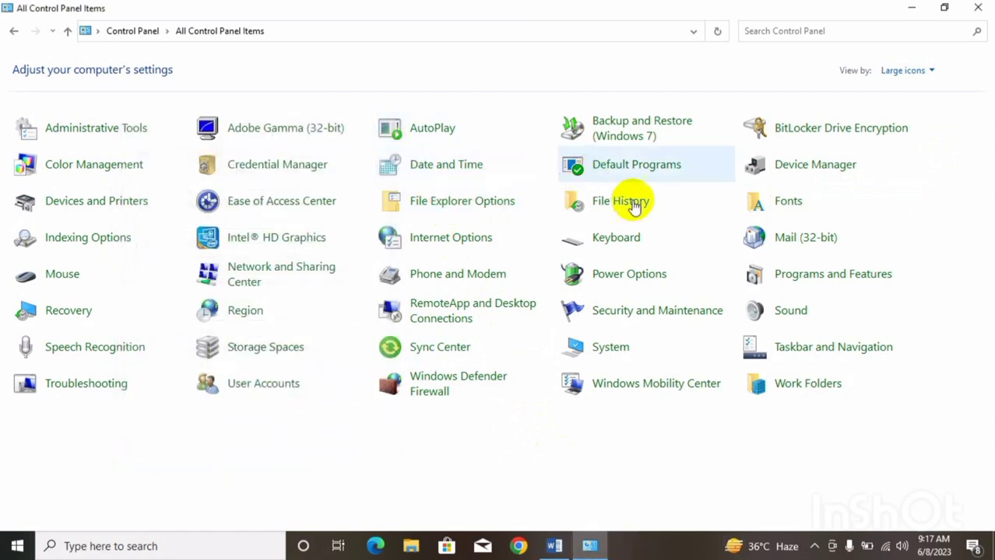
{"action": "left_click", "coordinate": [805, 137]}
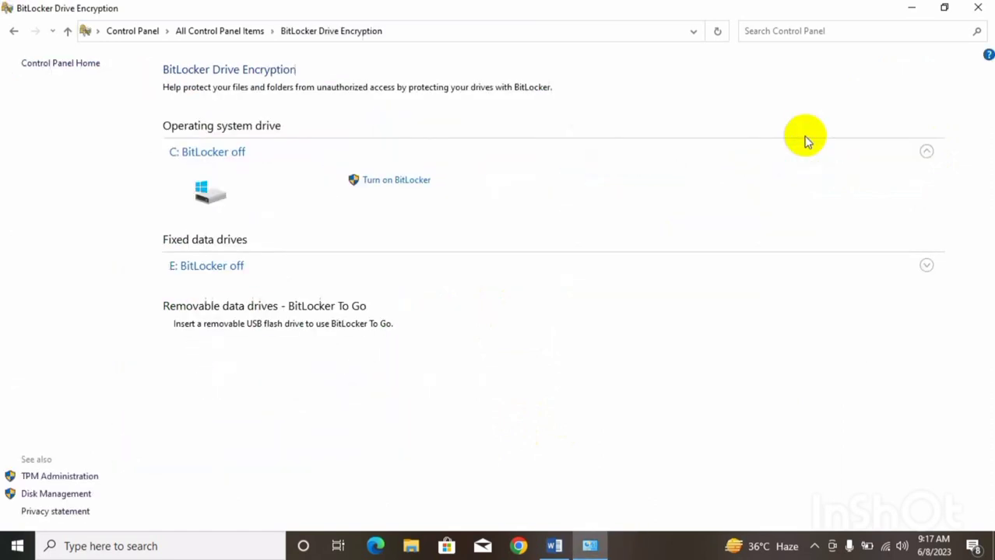
{"action": "left_click", "coordinate": [15, 32]}
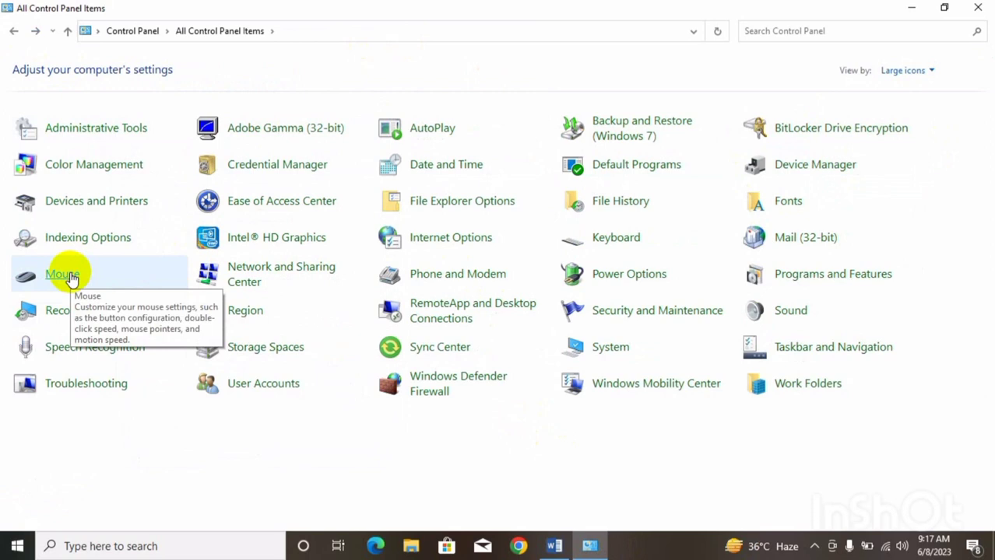
Step: Look at the button settings in Mouse Properties and close the dialog without changes
{"action": "left_click", "coordinate": [68, 275]}
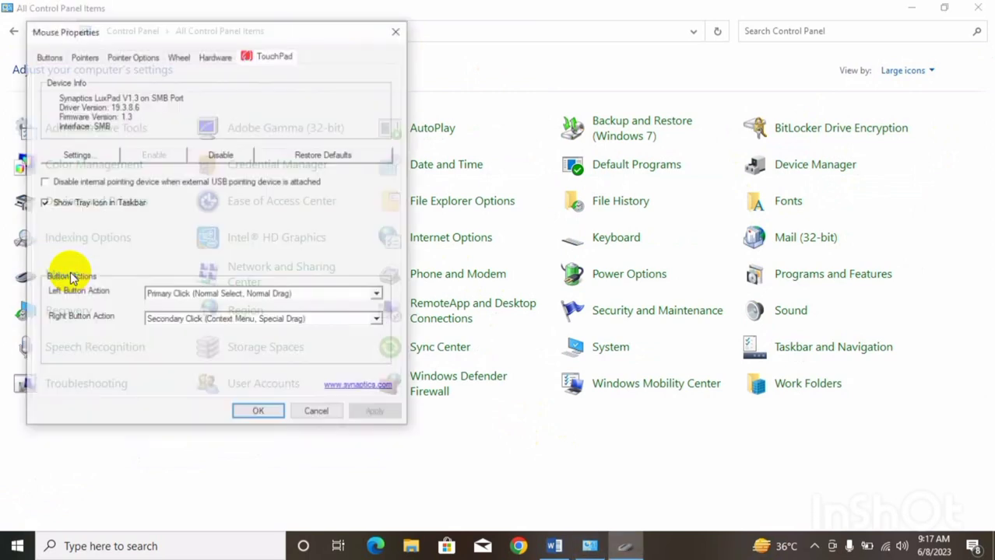
{"action": "left_click", "coordinate": [48, 57]}
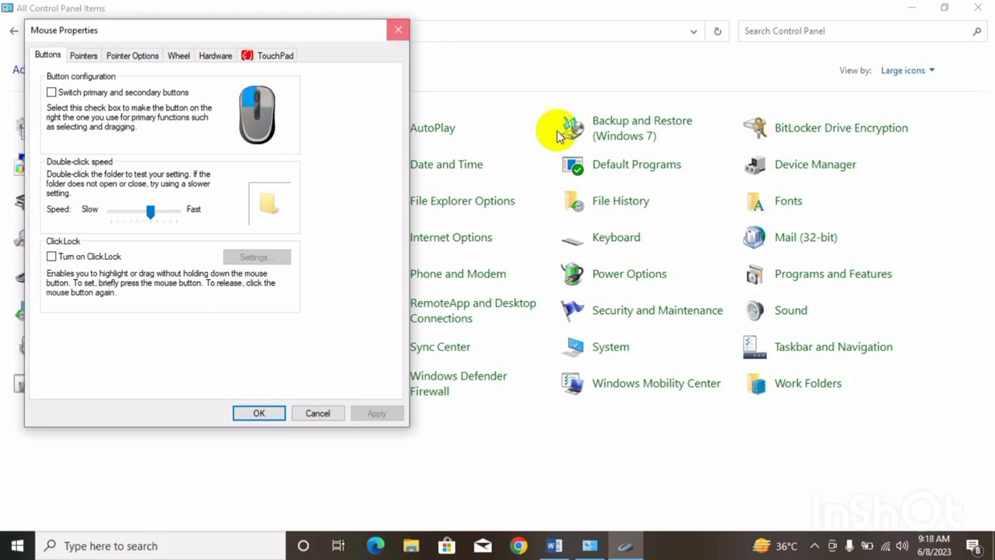
{"action": "left_click", "coordinate": [398, 30]}
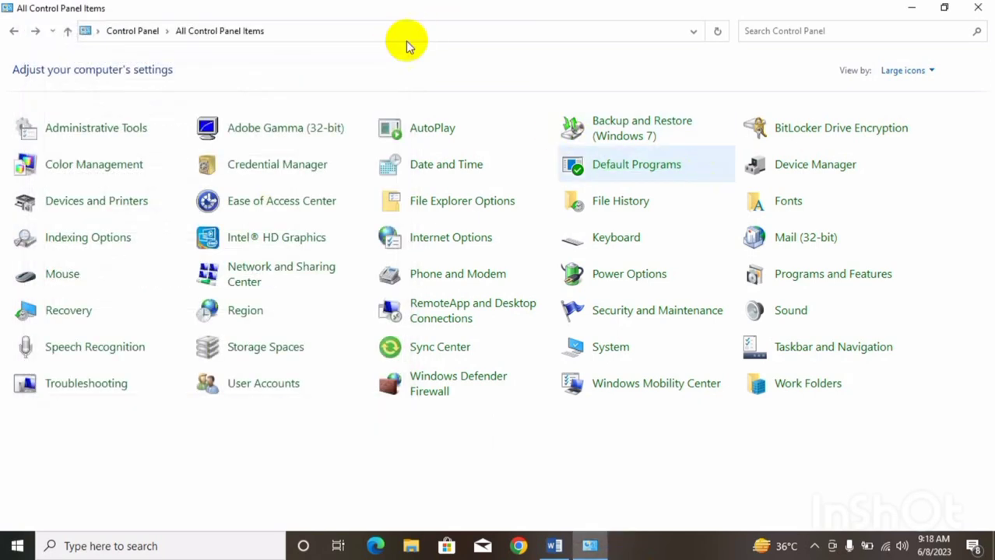
{"action": "right_click", "coordinate": [475, 199]}
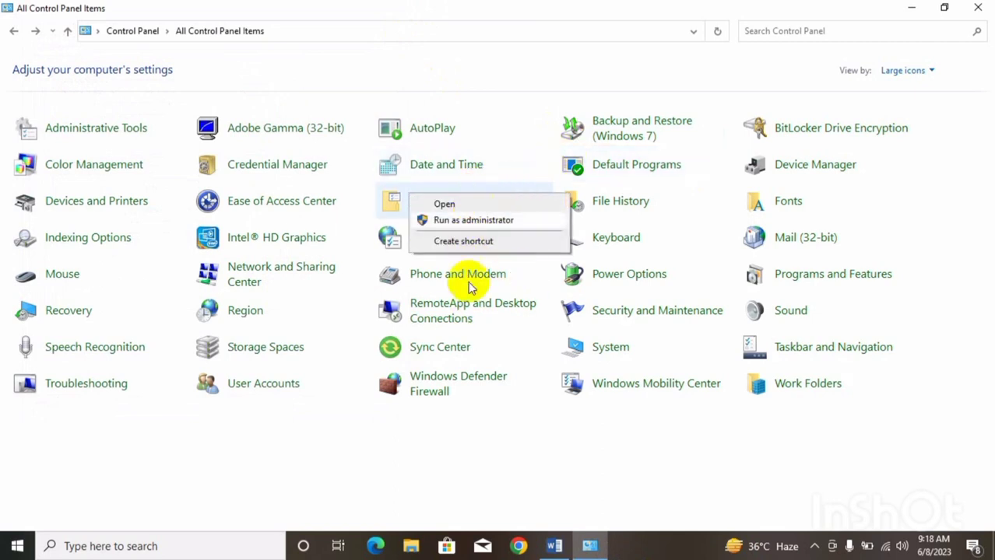
{"action": "left_click", "coordinate": [539, 467]}
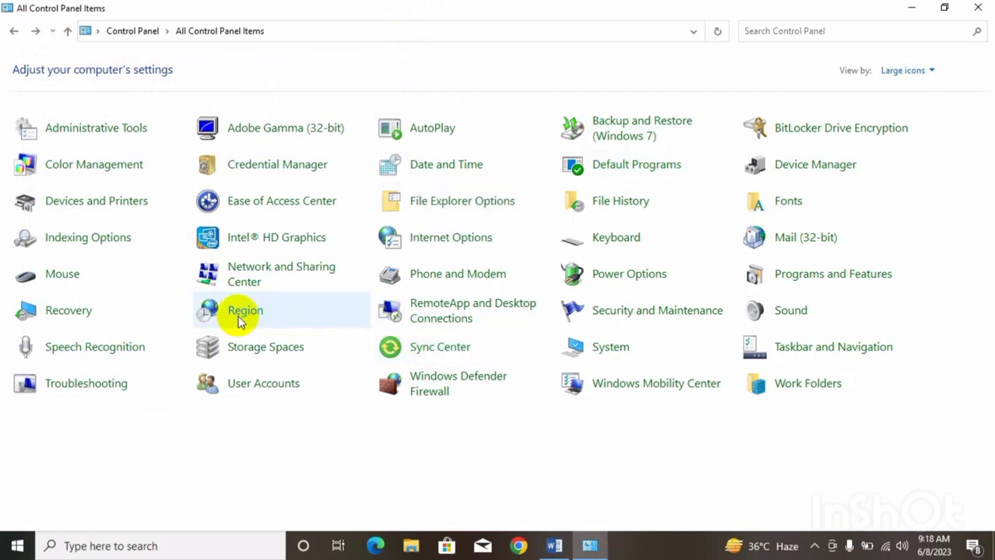
Step: Switch the primary and secondary mouse buttons in Mouse Properties
{"action": "left_click", "coordinate": [73, 276]}
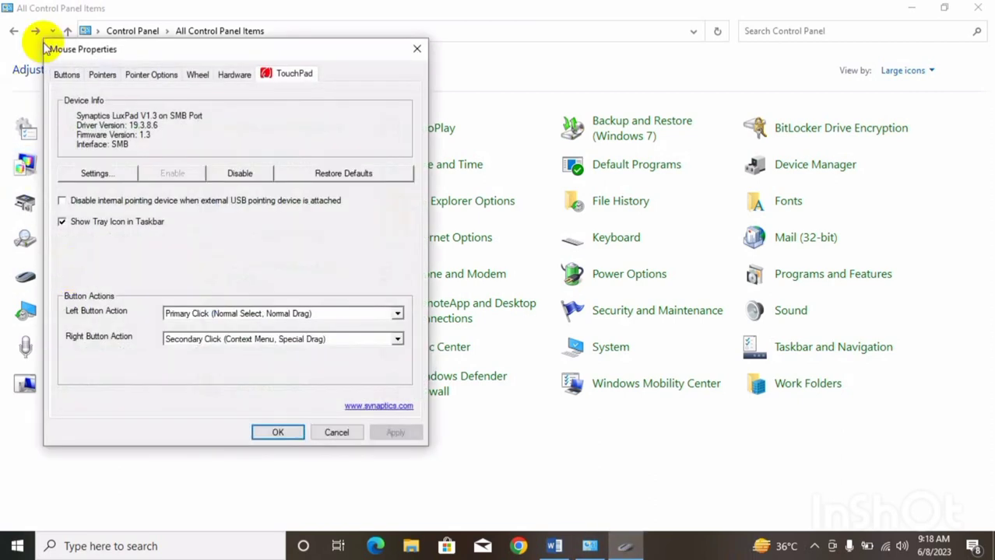
{"action": "left_click", "coordinate": [66, 75]}
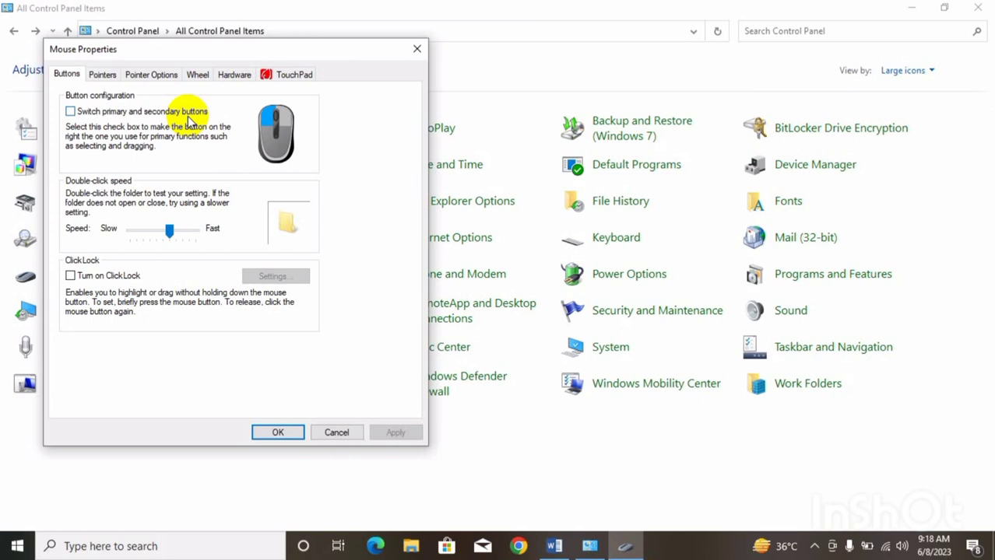
{"action": "left_click", "coordinate": [71, 112]}
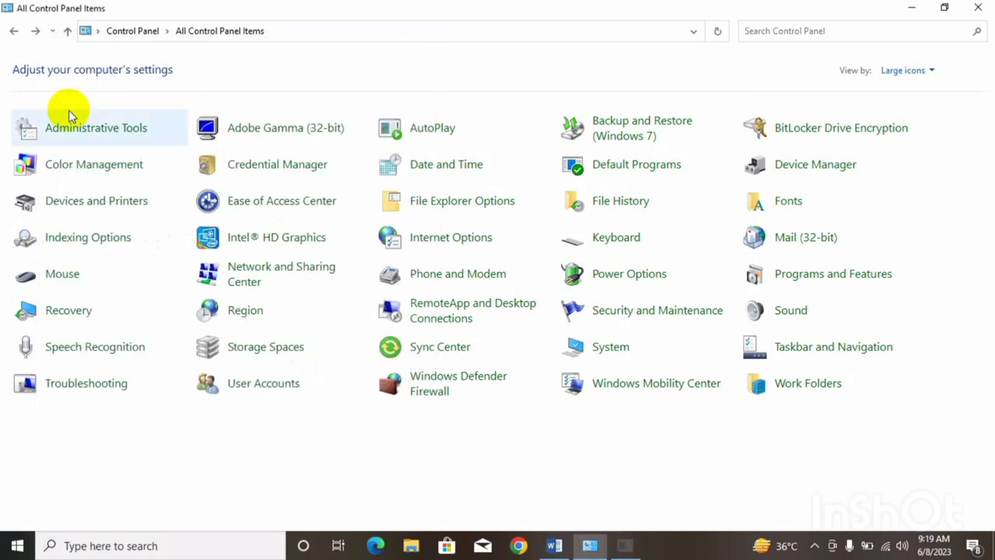
Step: Turn off the switching of primary and secondary mouse buttons in Mouse Properties and apply the change
{"action": "left_click", "coordinate": [84, 278]}
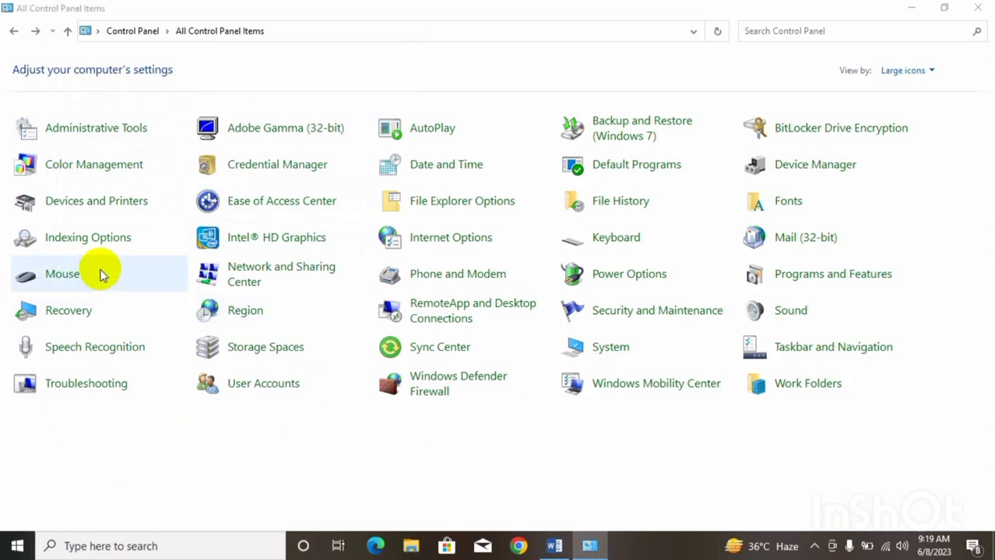
{"action": "left_click", "coordinate": [99, 271]}
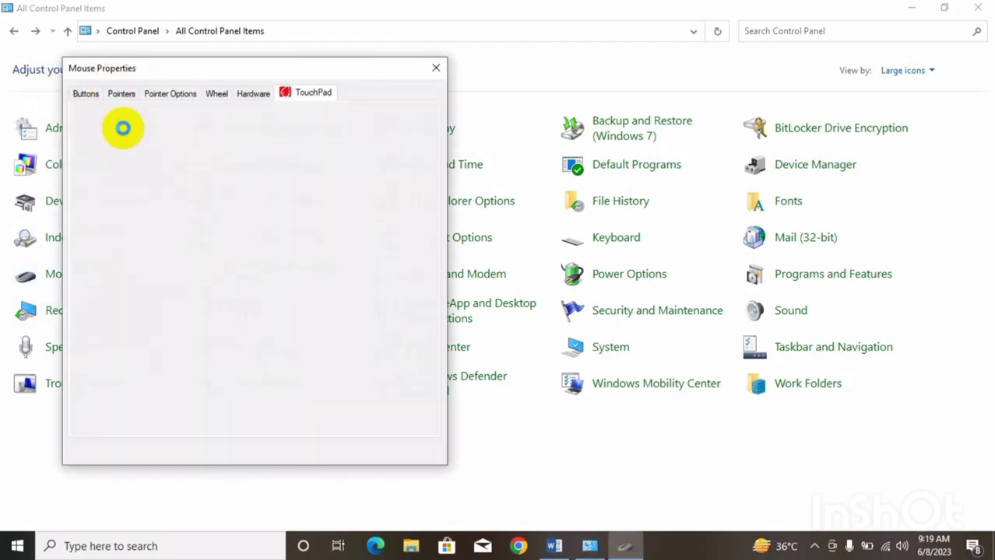
{"action": "left_click", "coordinate": [87, 94]}
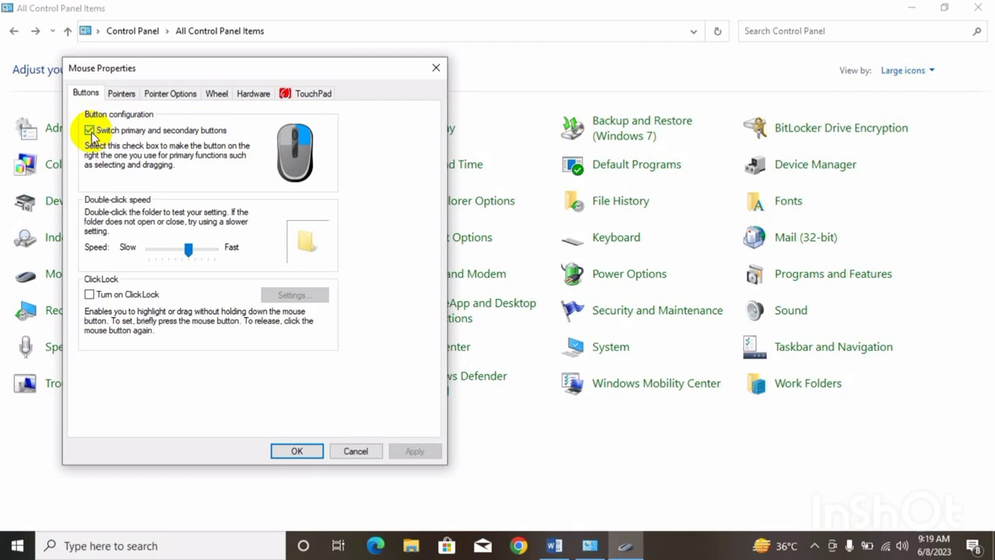
{"action": "left_click", "coordinate": [90, 131]}
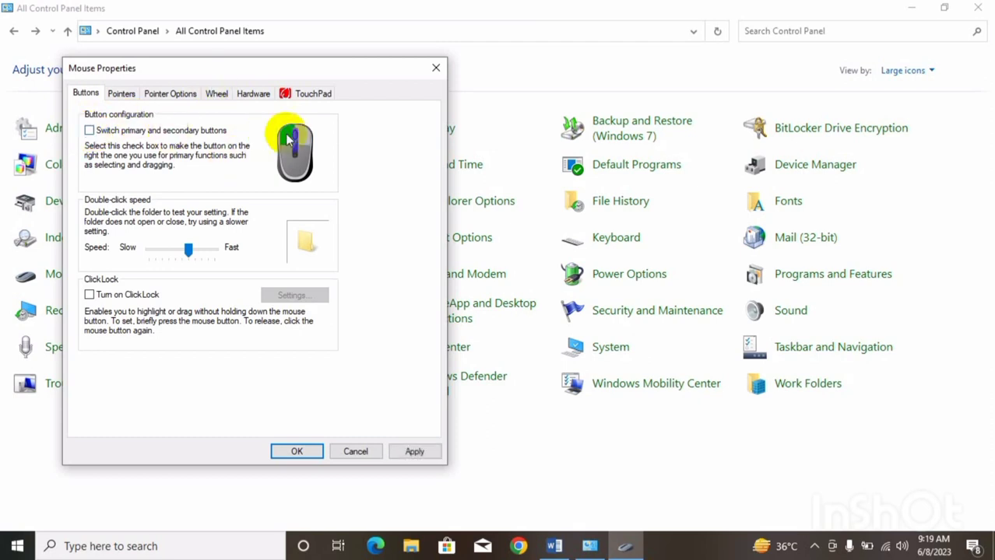
{"action": "left_click", "coordinate": [90, 132]}
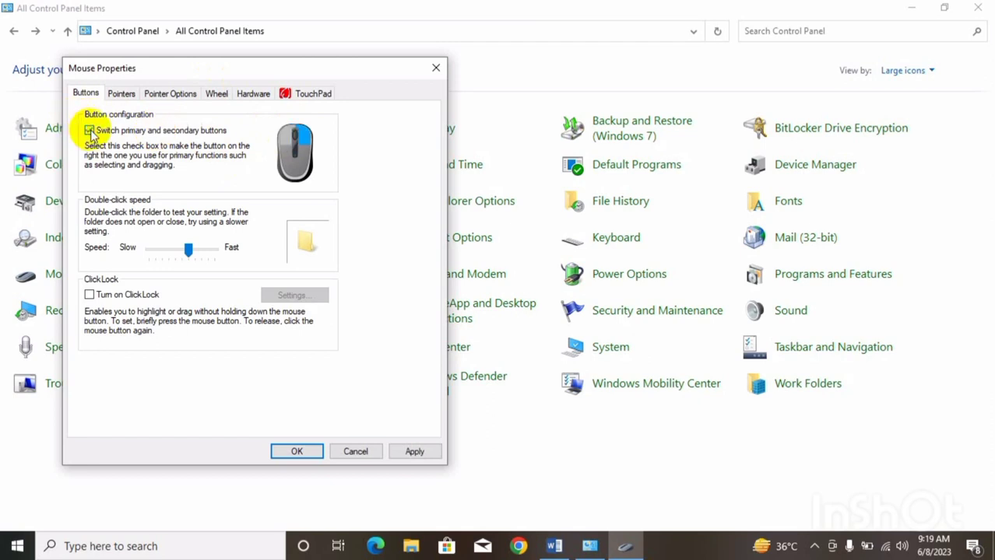
{"action": "left_click", "coordinate": [90, 132]}
{"action": "left_click", "coordinate": [91, 131]}
{"action": "left_click", "coordinate": [90, 132]}
{"action": "left_click", "coordinate": [90, 132]}
{"action": "left_click", "coordinate": [91, 131]}
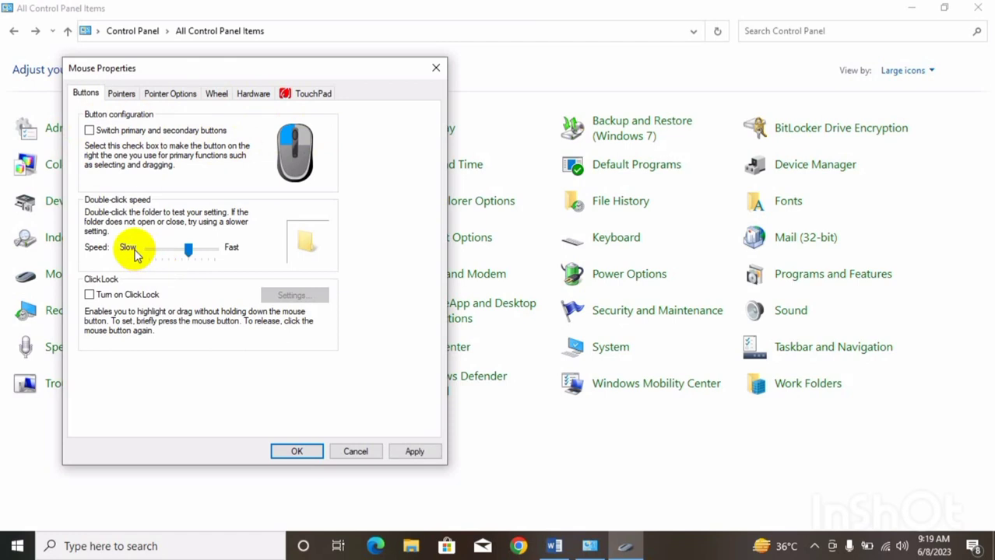
{"action": "left_click", "coordinate": [415, 455]}
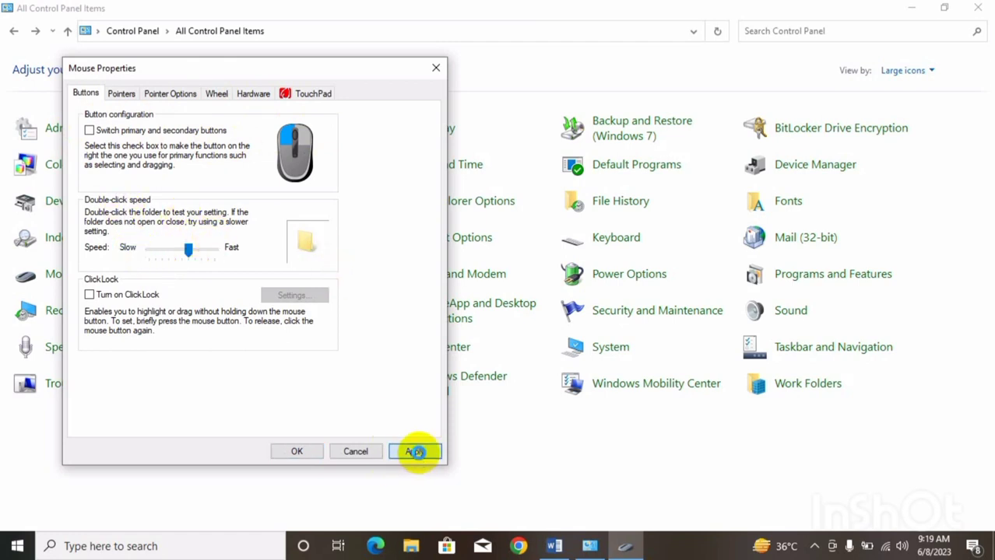
{"action": "left_click", "coordinate": [300, 454]}
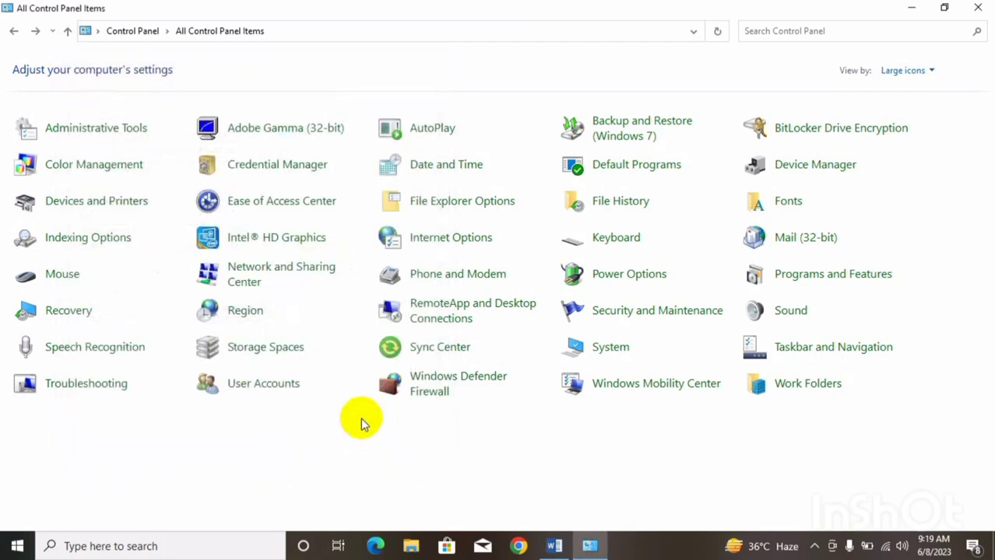
Step: Try the fastest double-click speed in Mouse Properties, set it slightly below the middle of the range, and apply it
{"action": "left_click", "coordinate": [94, 286]}
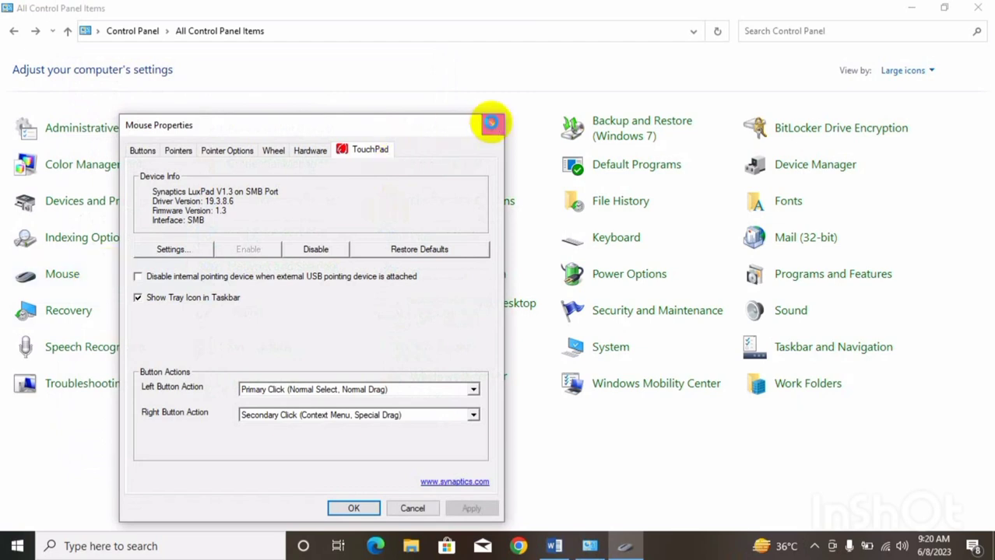
{"action": "left_click", "coordinate": [493, 123]}
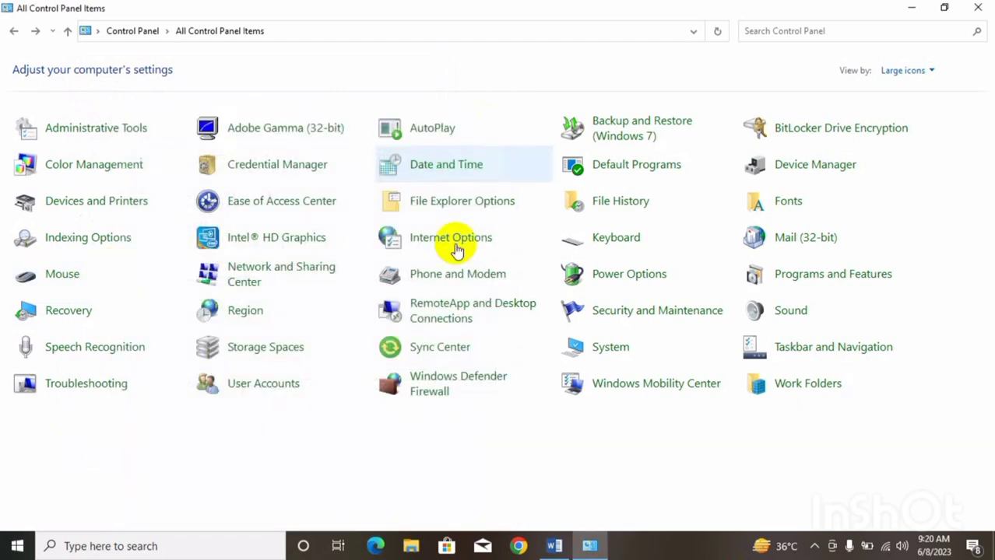
{"action": "left_click", "coordinate": [98, 280]}
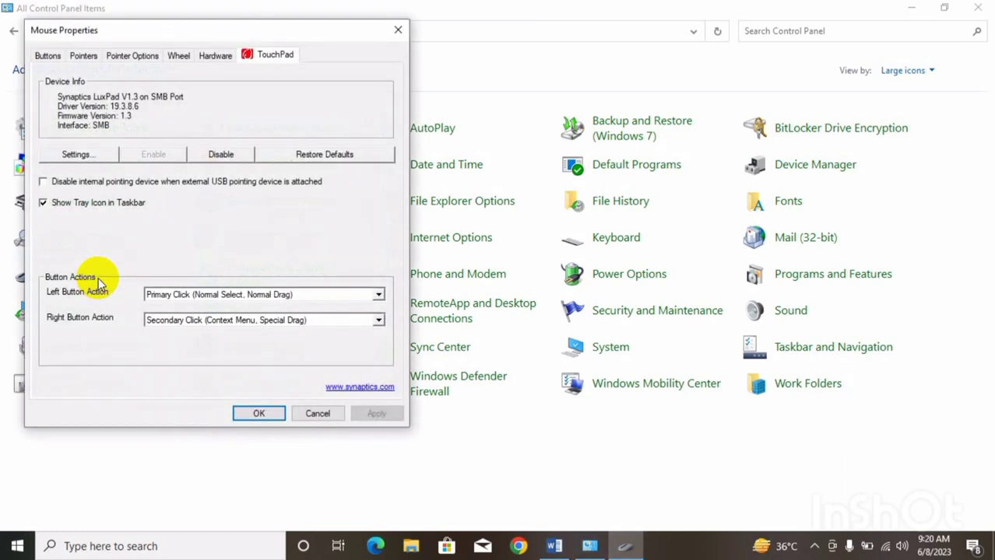
{"action": "left_click", "coordinate": [48, 56]}
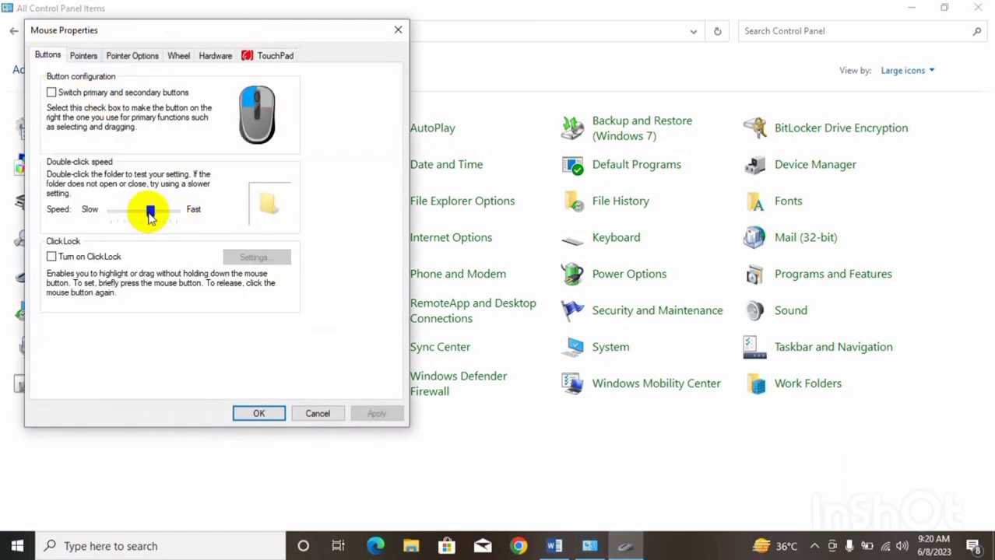
{"action": "left_click_drag", "start_coordinate": [151, 216], "coordinate": [179, 220]}
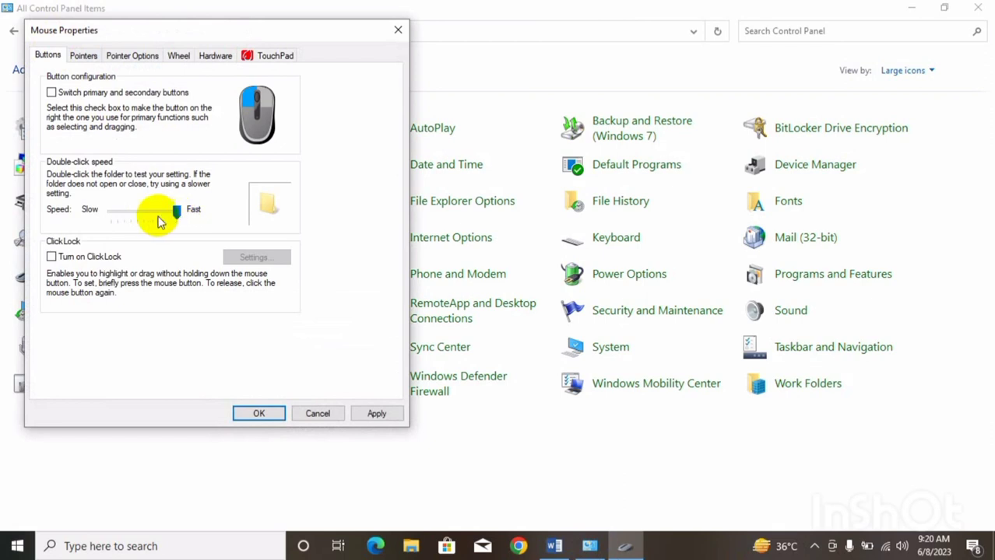
{"action": "left_click", "coordinate": [148, 216]}
{"action": "left_click_drag", "start_coordinate": [149, 215], "coordinate": [138, 214]}
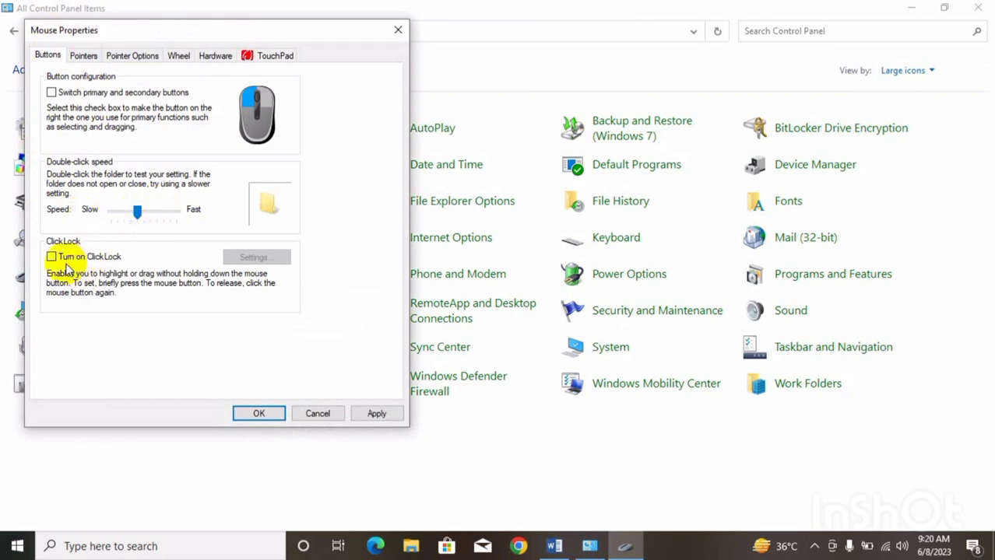
{"action": "left_click", "coordinate": [377, 414]}
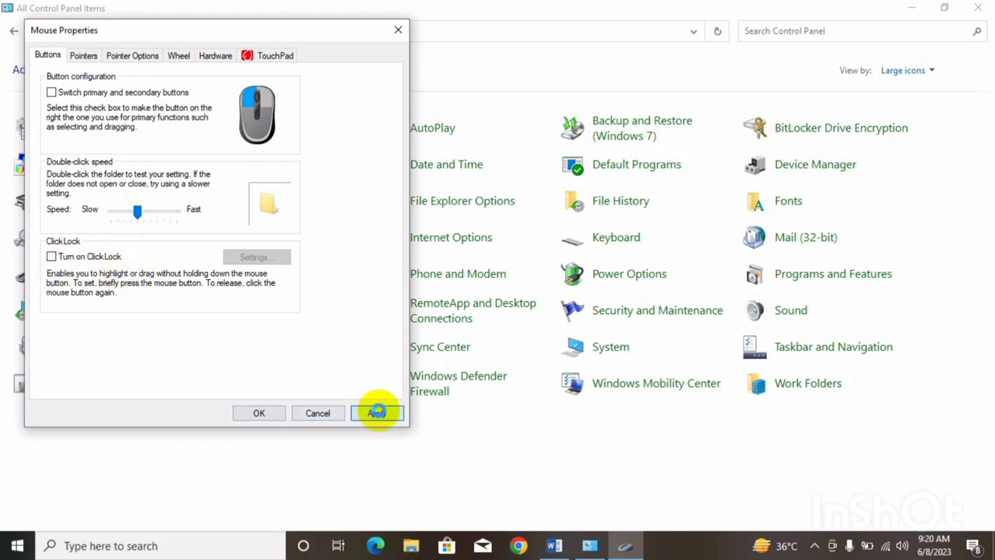
{"action": "left_click", "coordinate": [259, 414]}
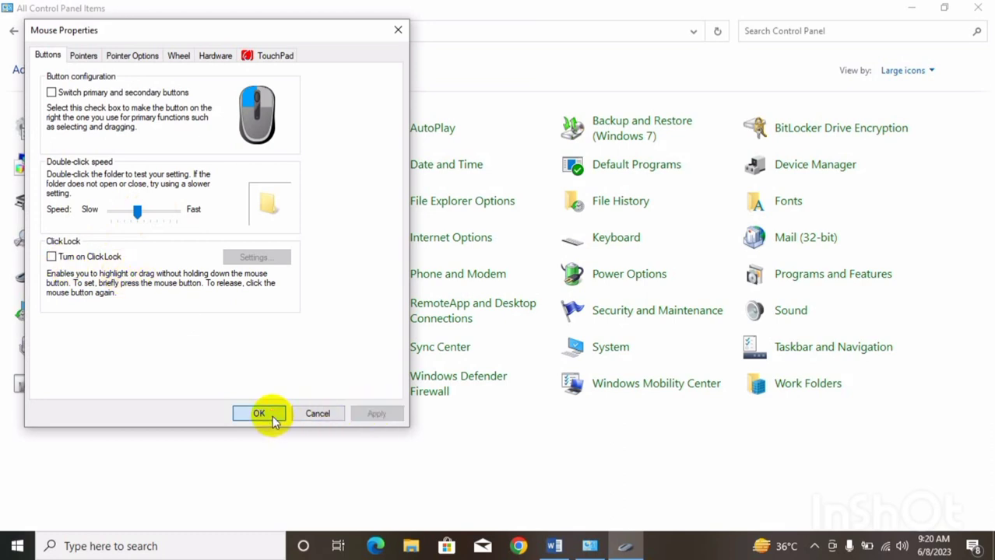
Step: Move the Final term Notes of Mobile Computing document out of the desktop icon grid to the empty area above the candle flame
{"action": "key", "text": "super+d"}
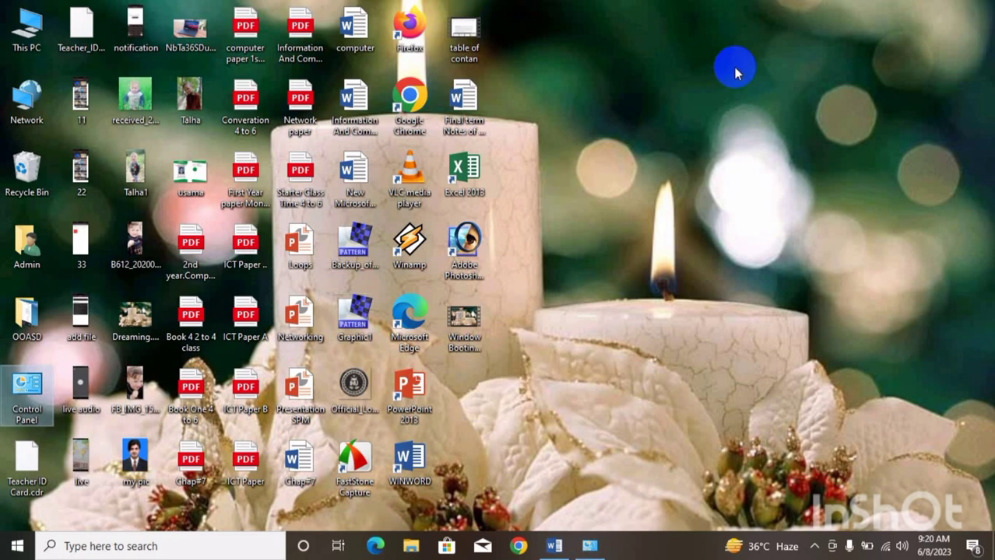
{"action": "left_click_drag", "start_coordinate": [464, 100], "coordinate": [766, 126]}
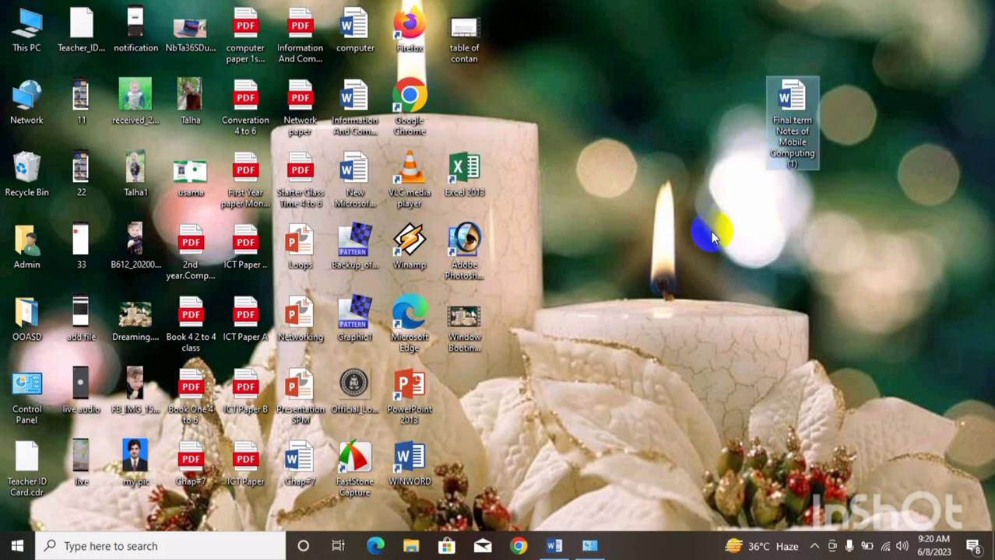
{"action": "left_click", "coordinate": [793, 95]}
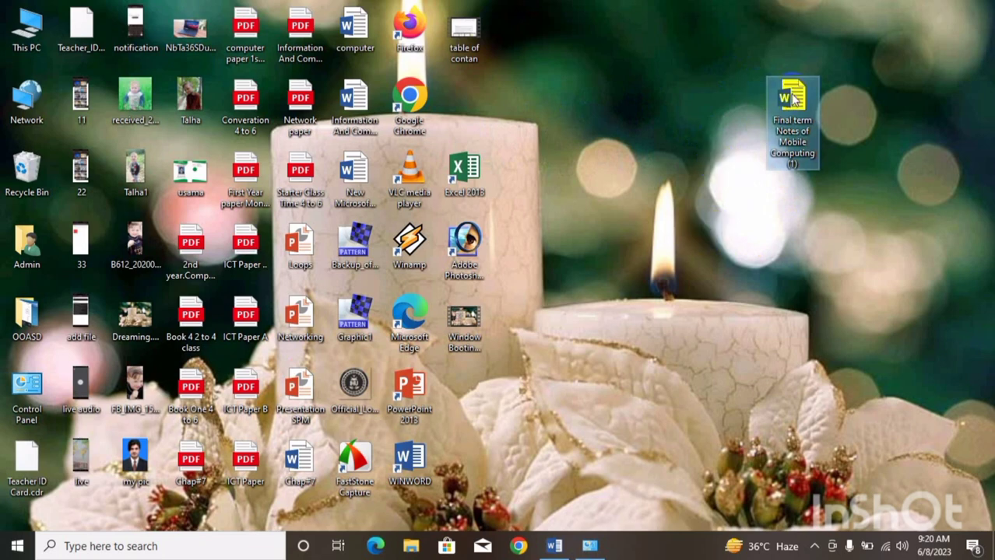
{"action": "left_click_drag", "start_coordinate": [794, 95], "coordinate": [690, 127]}
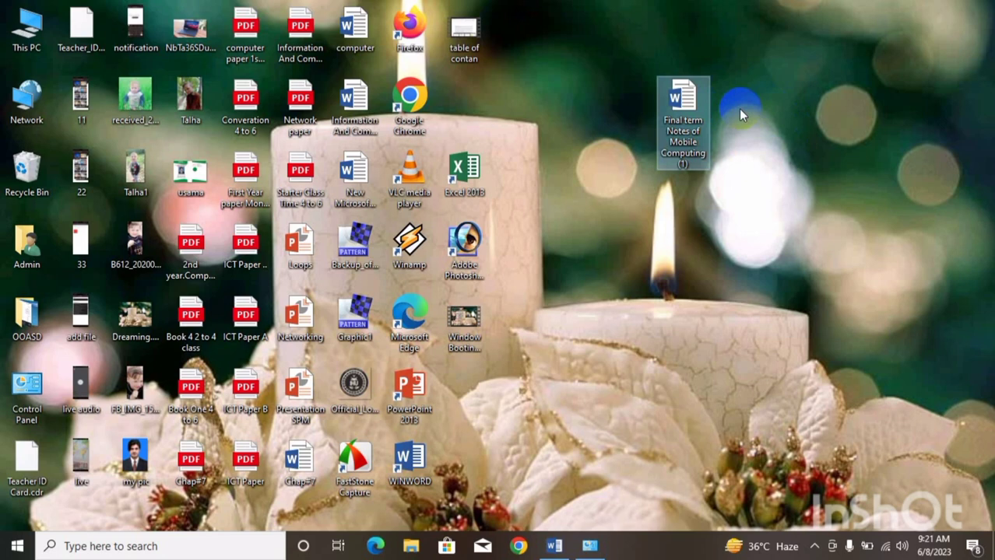
Step: Turn on ClickLock in Mouse Properties and accept the change
{"action": "key", "text": "alt+Tab"}
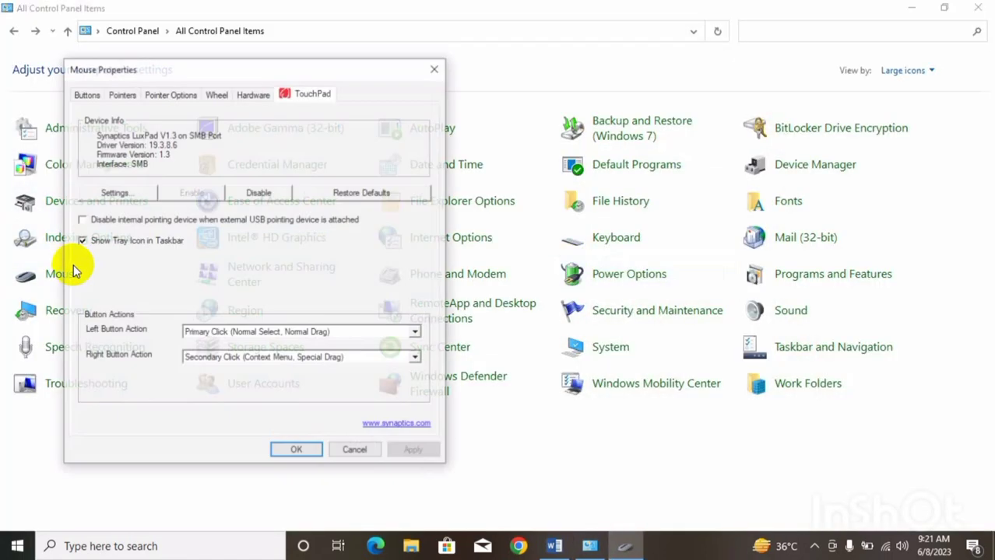
{"action": "left_click", "coordinate": [74, 272]}
{"action": "left_click", "coordinate": [88, 99]}
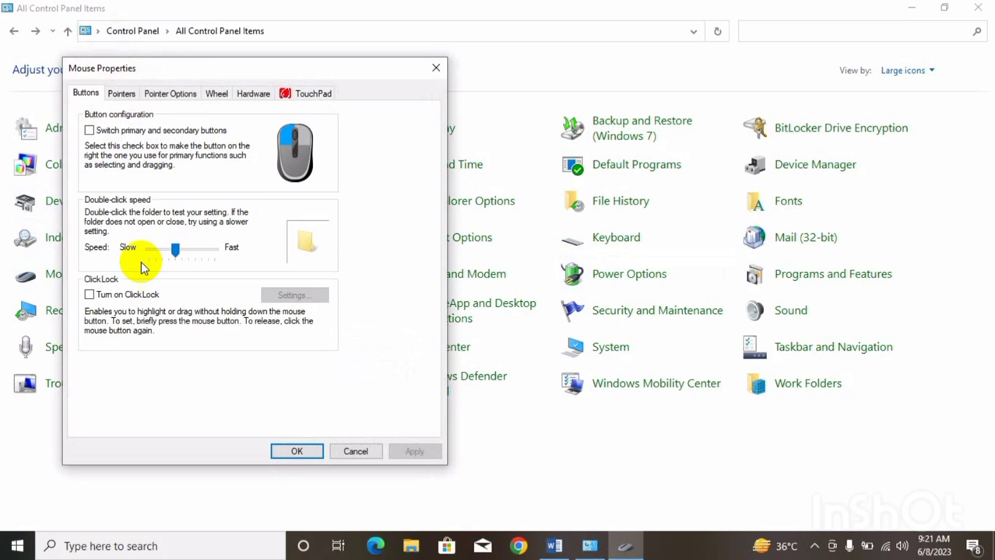
{"action": "left_click", "coordinate": [91, 295]}
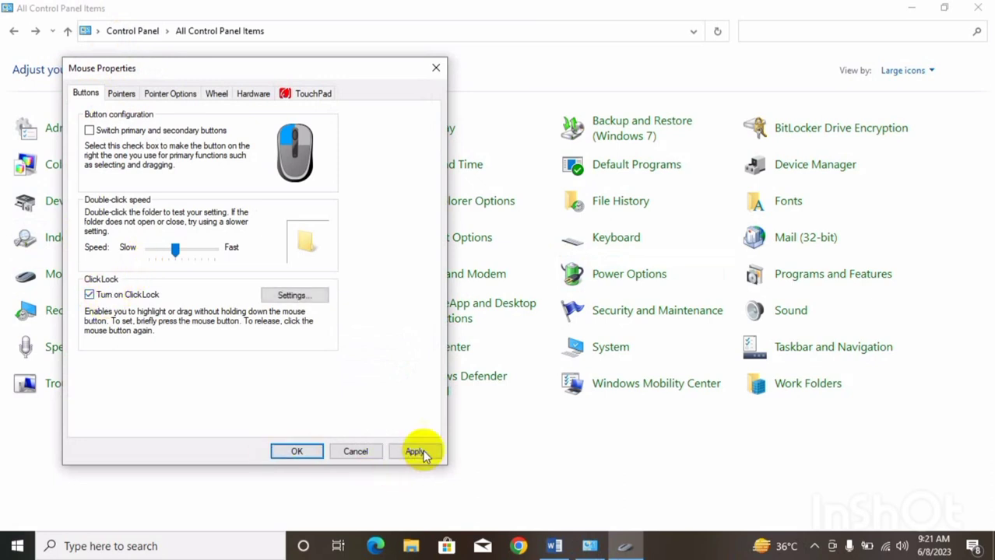
{"action": "left_click", "coordinate": [303, 454]}
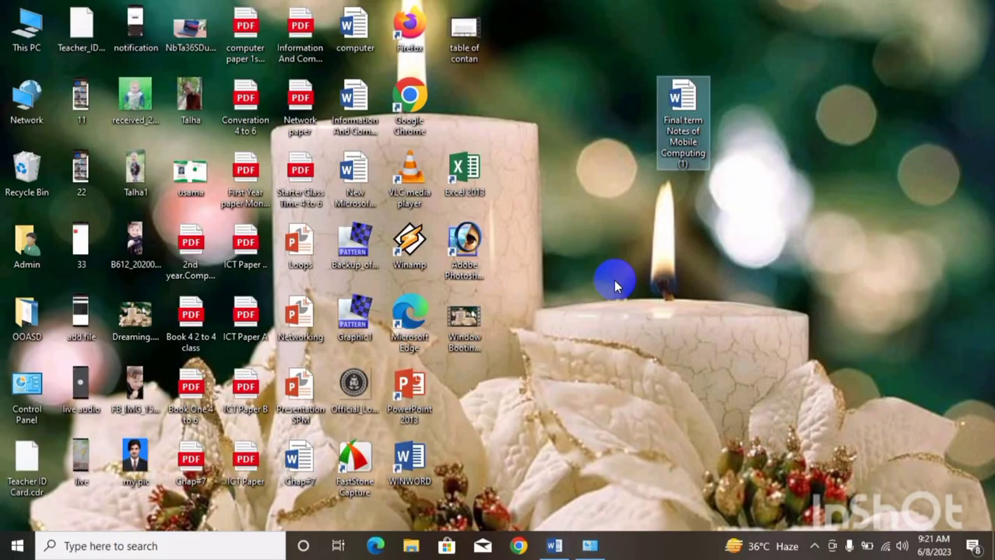
Step: Use ClickLock to move the Final term Notes of Mobile Computing document onto the short candle and then up beside the flame
{"action": "left_click_drag", "start_coordinate": [684, 95], "coordinate": [561, 93]}
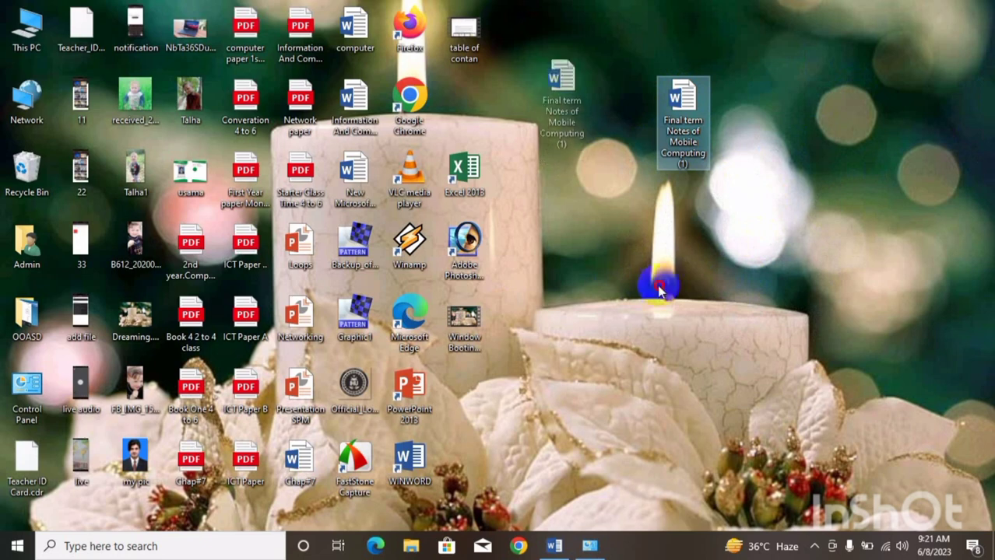
{"action": "left_click_drag", "start_coordinate": [657, 290], "coordinate": [705, 318]}
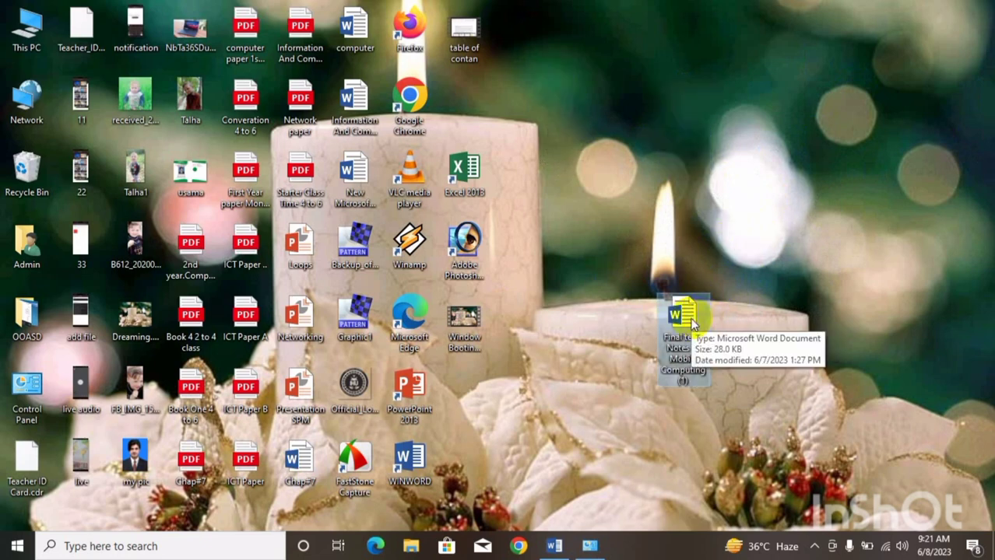
{"action": "left_click_drag", "start_coordinate": [691, 323], "coordinate": [753, 138]}
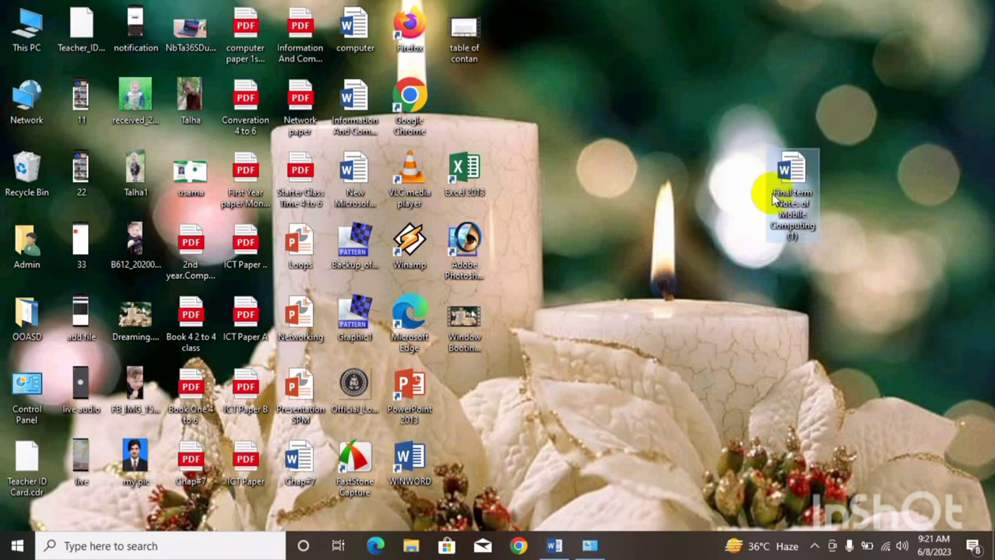
Step: Open the Final term Notes of Mobile Computing document in Word, close it without editing, and return to Control Panel
{"action": "double_click", "coordinate": [794, 174]}
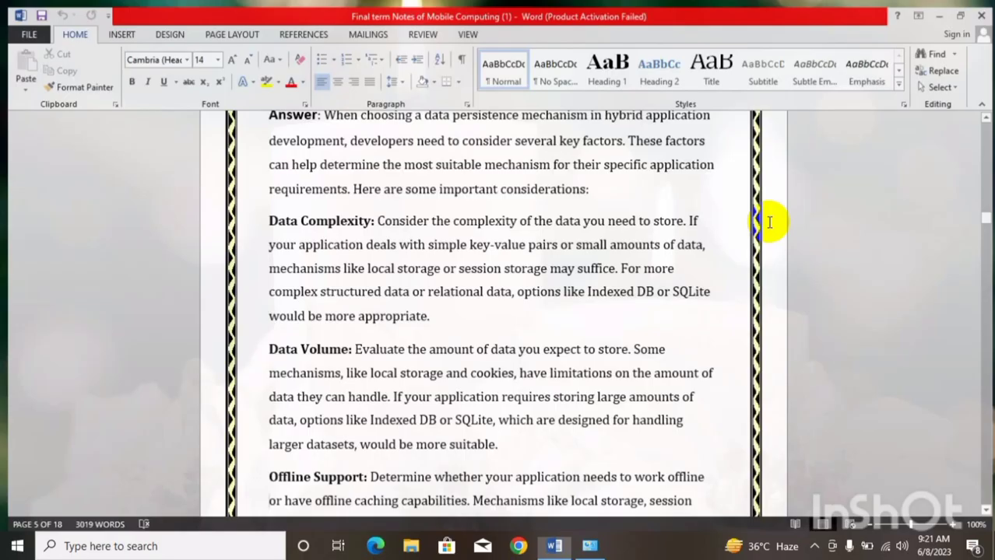
{"action": "left_click", "coordinate": [983, 9]}
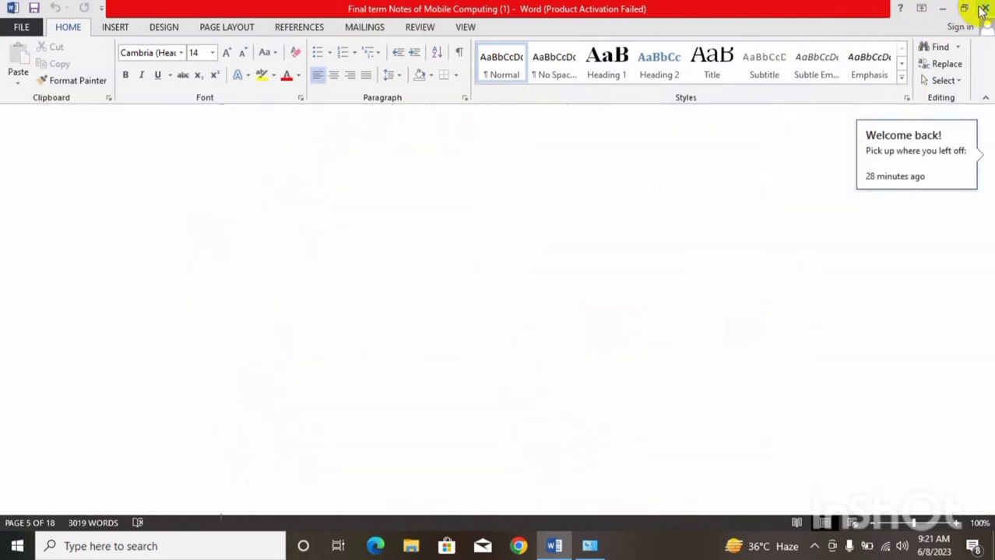
{"action": "left_click", "coordinate": [646, 225]}
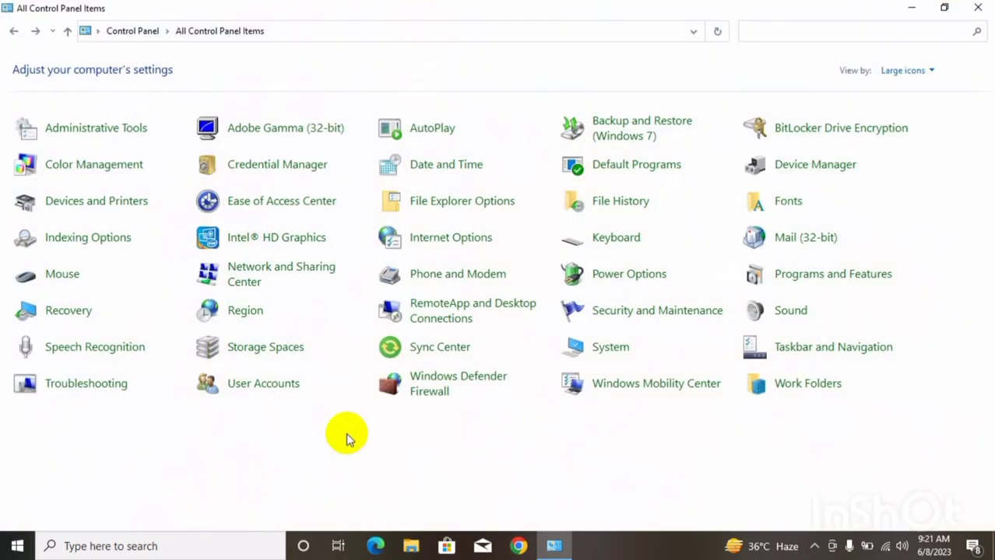
Step: Turn off ClickLock in Mouse Properties and apply the change
{"action": "left_click", "coordinate": [99, 273]}
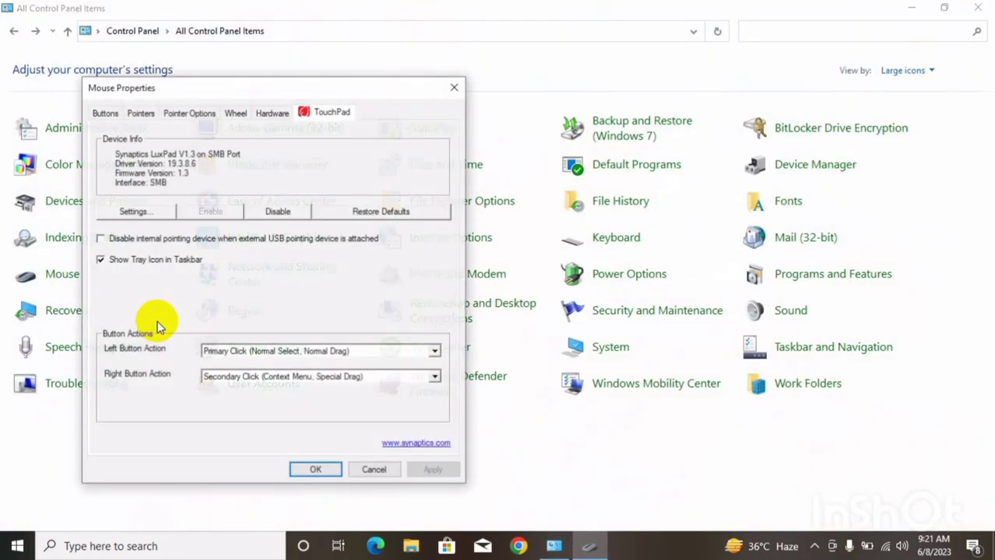
{"action": "left_click", "coordinate": [104, 112]}
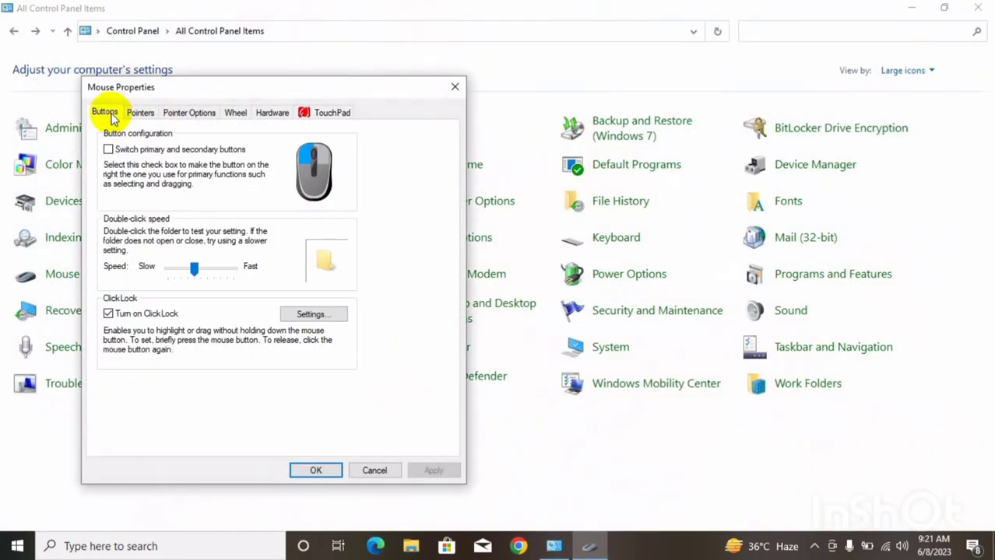
{"action": "left_click", "coordinate": [116, 314]}
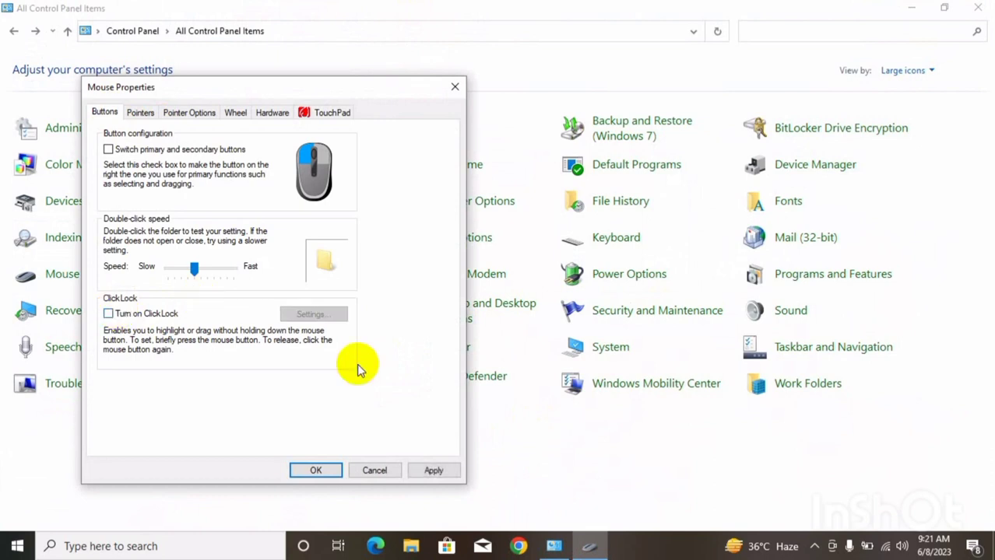
{"action": "left_click", "coordinate": [432, 472]}
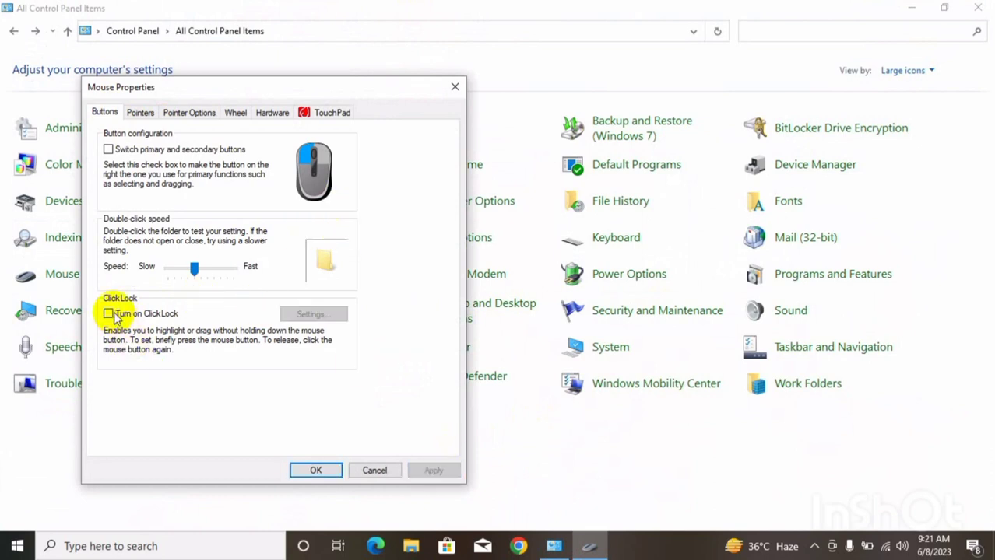
Step: Try the arrow_rl cursor as the Normal Select pointer, apply it, and restore the default pointer
{"action": "left_click", "coordinate": [137, 115]}
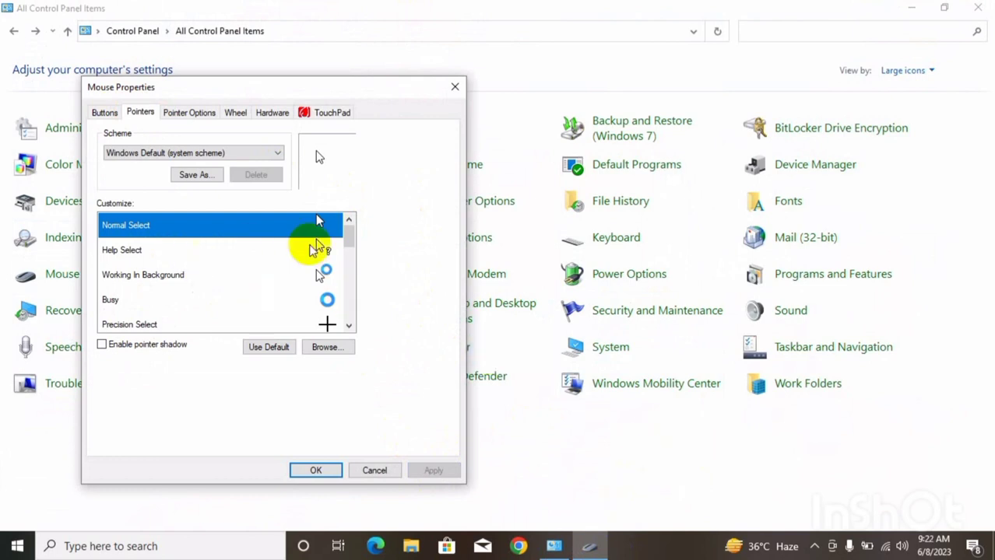
{"action": "left_click_drag", "start_coordinate": [348, 240], "coordinate": [348, 328]}
{"action": "left_click", "coordinate": [329, 351]}
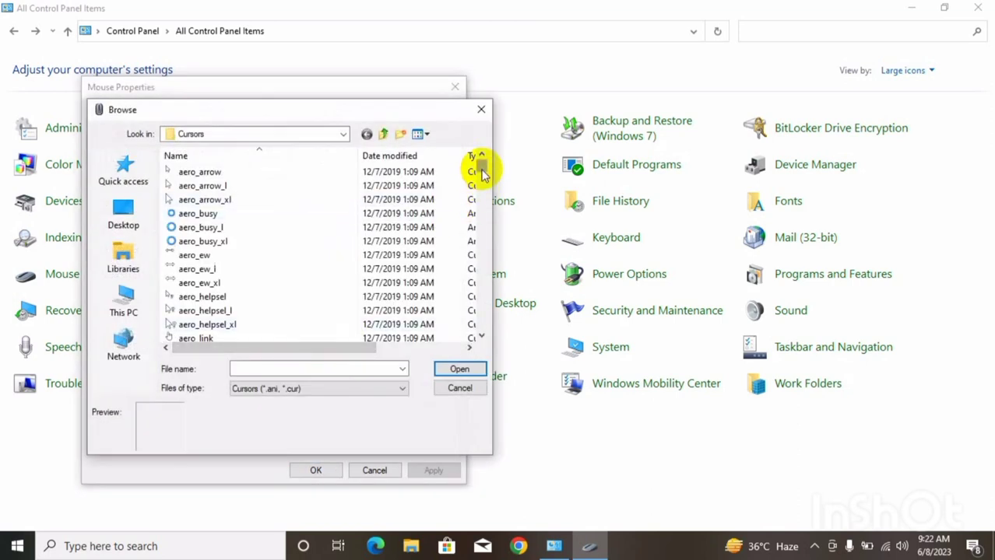
{"action": "left_click_drag", "start_coordinate": [482, 178], "coordinate": [482, 214]}
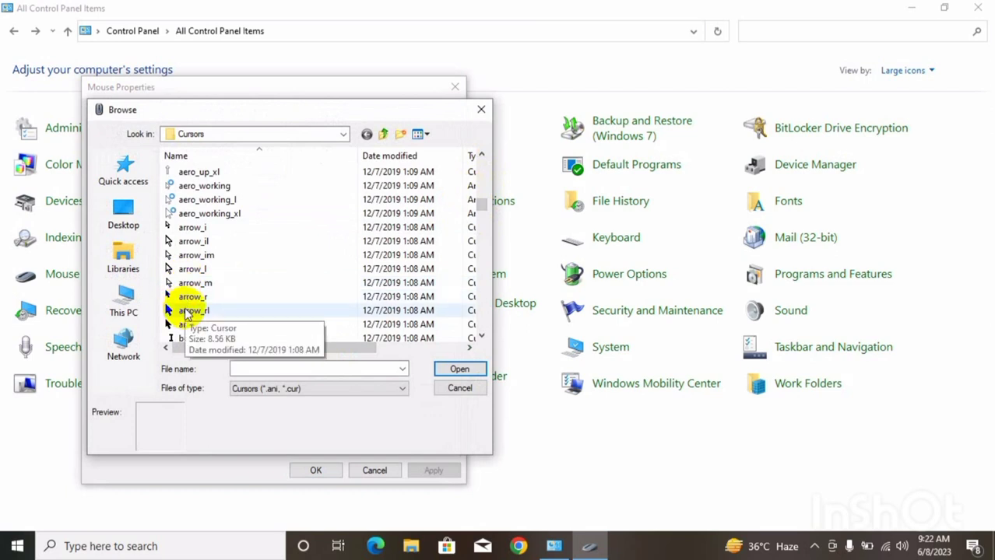
{"action": "left_click", "coordinate": [186, 311]}
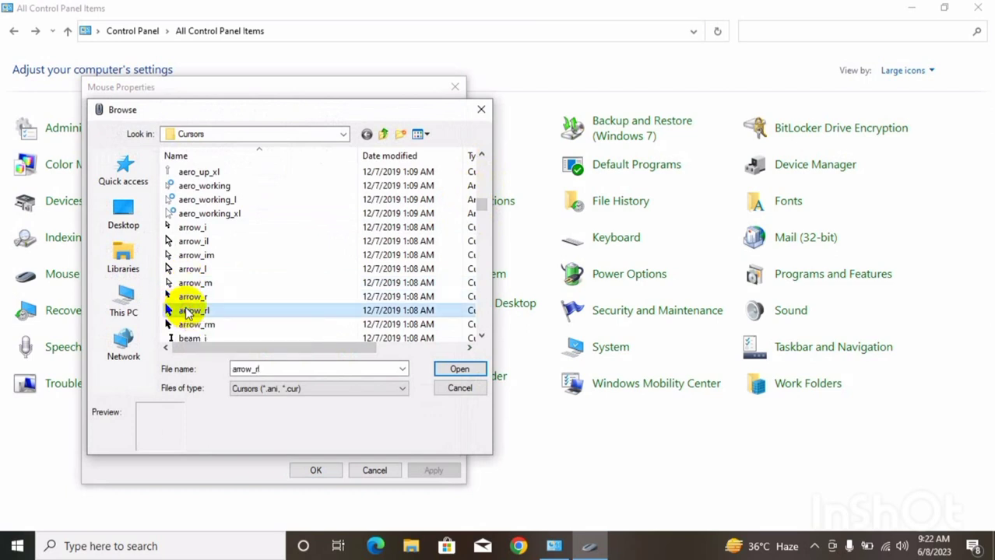
{"action": "left_click", "coordinate": [452, 370]}
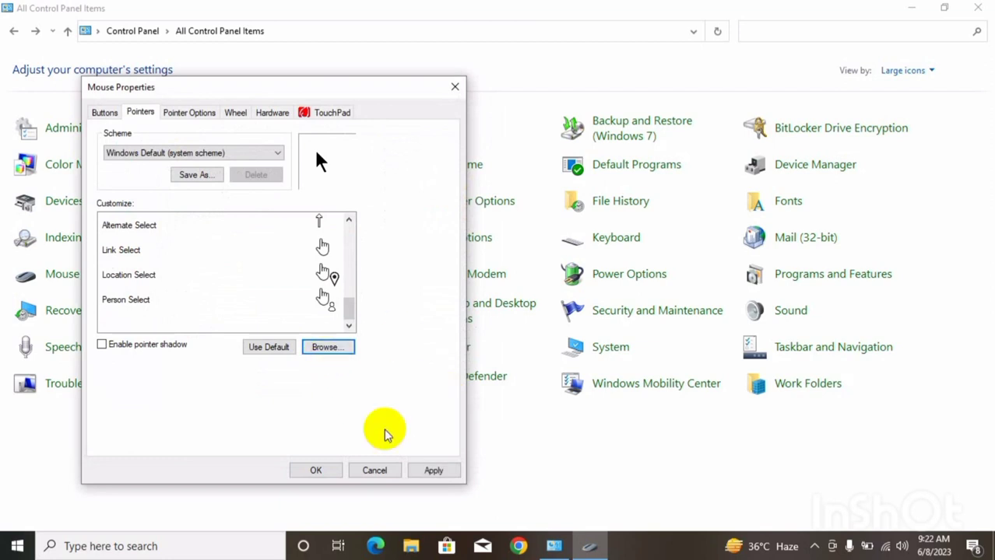
{"action": "left_click", "coordinate": [427, 471]}
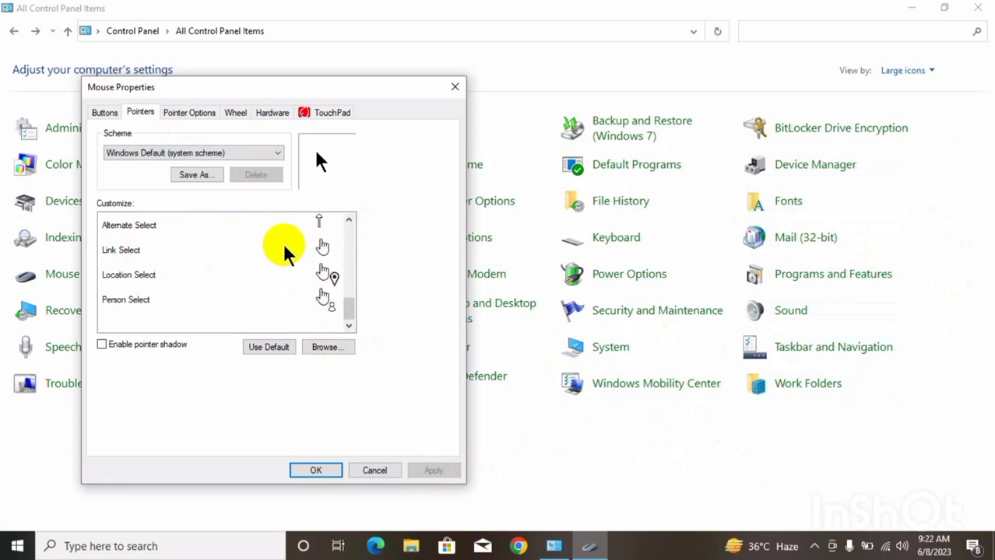
{"action": "left_click", "coordinate": [265, 350]}
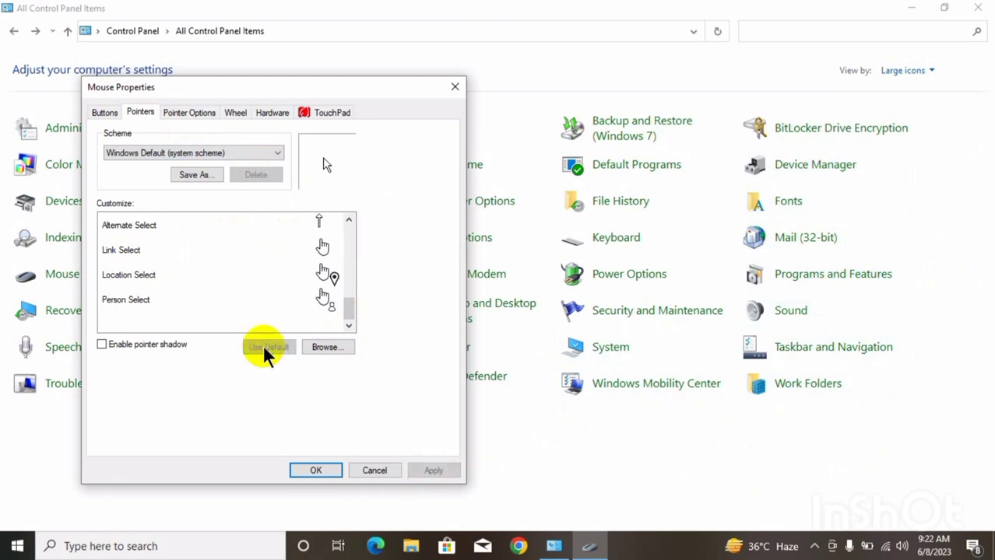
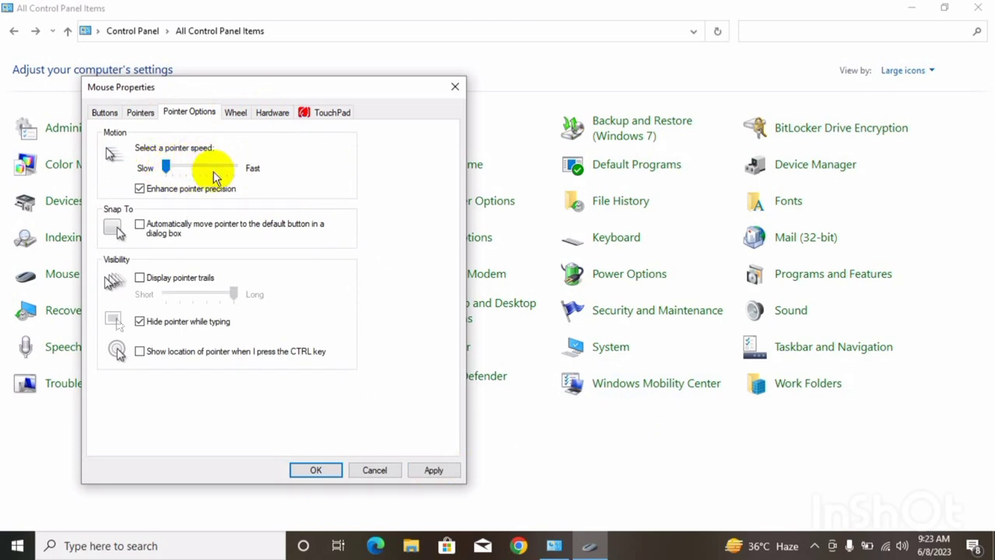
Step: Try the fastest pointer speed in Mouse Properties and set it slightly above the middle of the range
{"action": "left_click", "coordinate": [214, 173]}
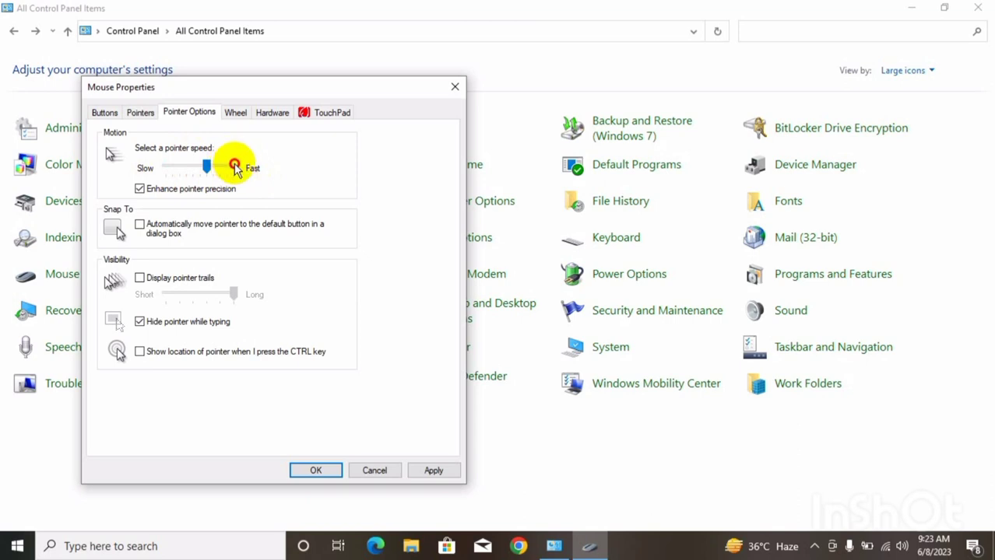
{"action": "left_click", "coordinate": [232, 167]}
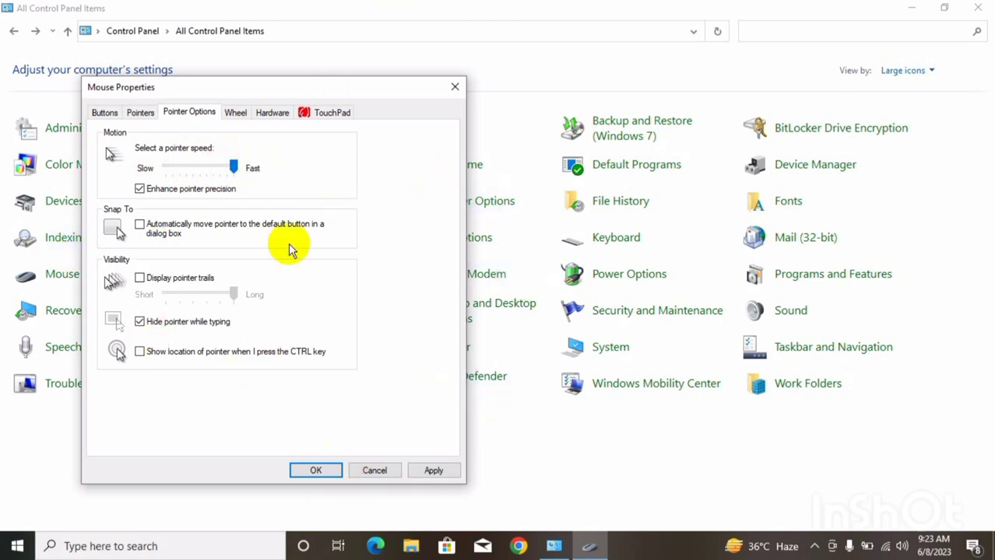
{"action": "left_click", "coordinate": [209, 170]}
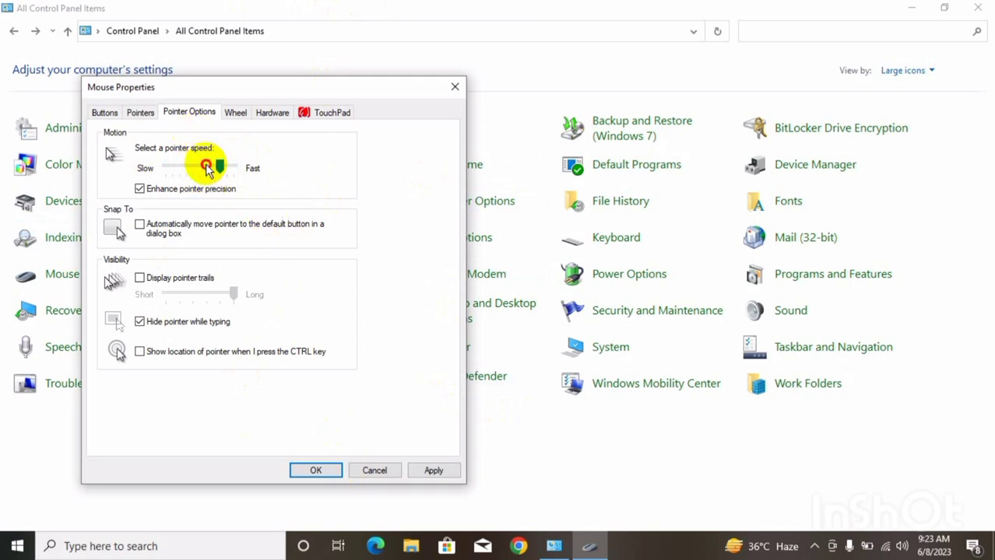
{"action": "left_click", "coordinate": [207, 168]}
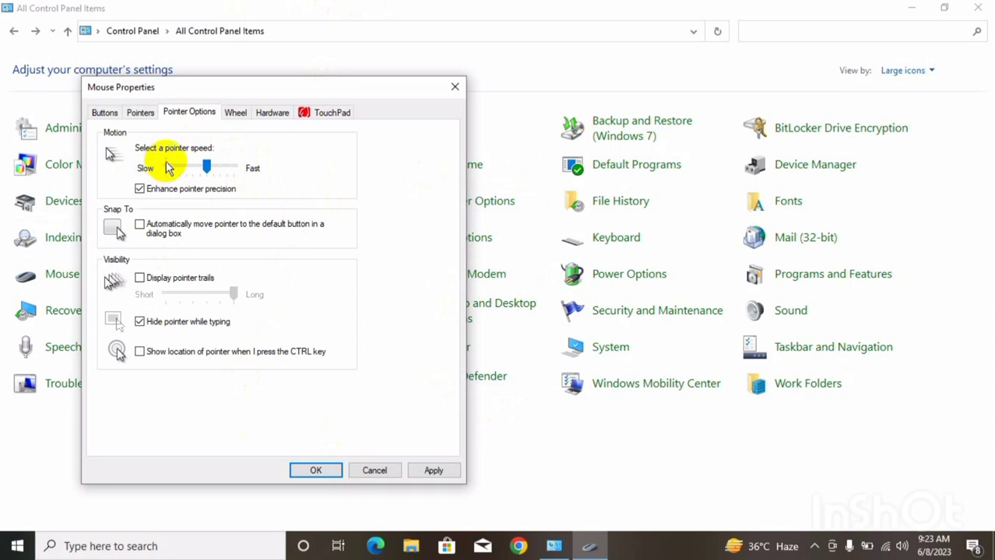
{"action": "left_click_drag", "start_coordinate": [217, 170], "coordinate": [210, 171]}
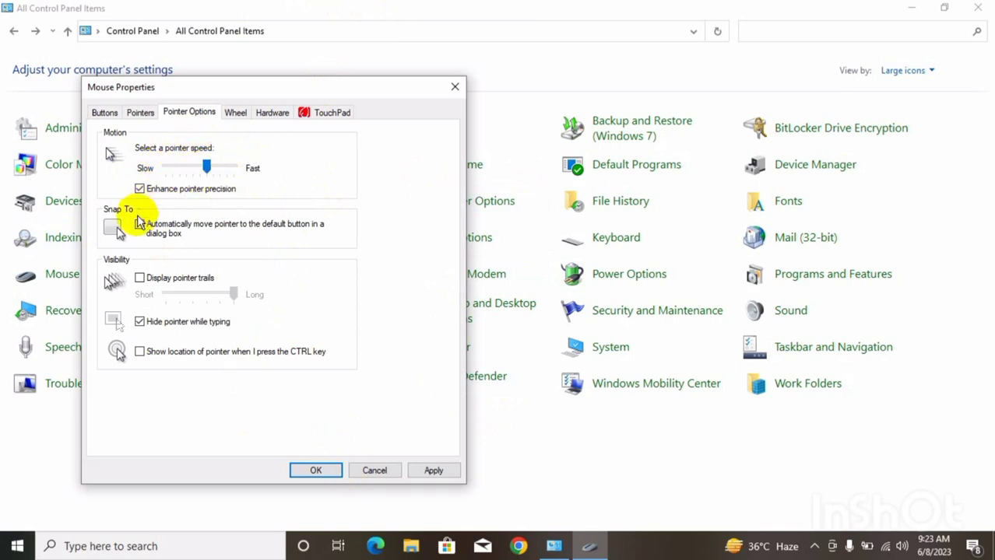
Step: Enable automatic movement of the pointer to the default button in dialog boxes, apply the settings, and close Mouse Properties
{"action": "left_click", "coordinate": [263, 233]}
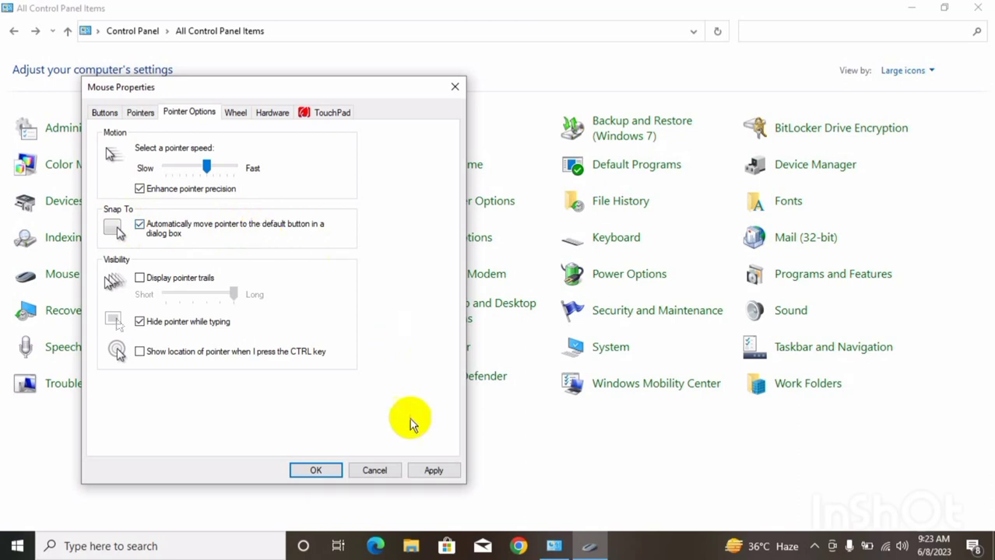
{"action": "left_click", "coordinate": [432, 472]}
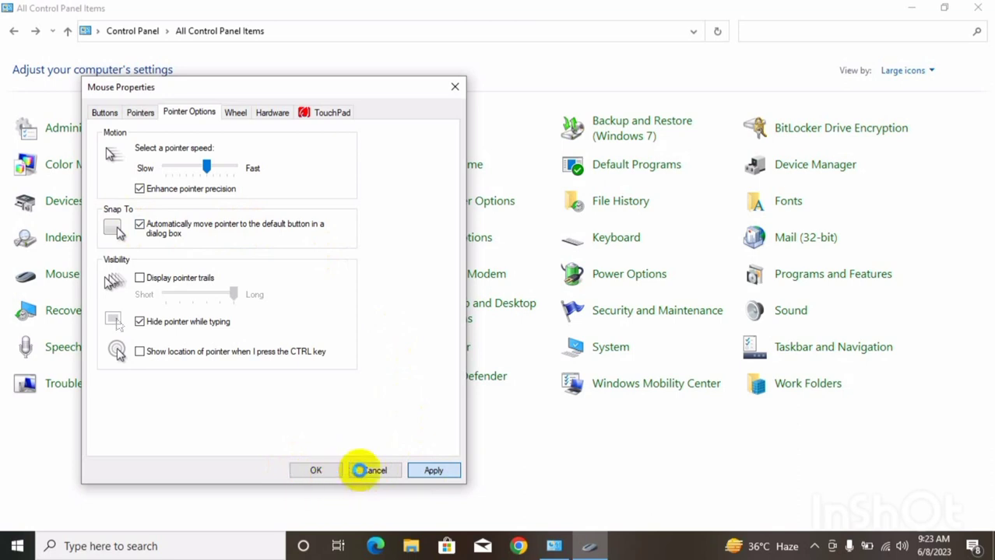
{"action": "left_click", "coordinate": [330, 471]}
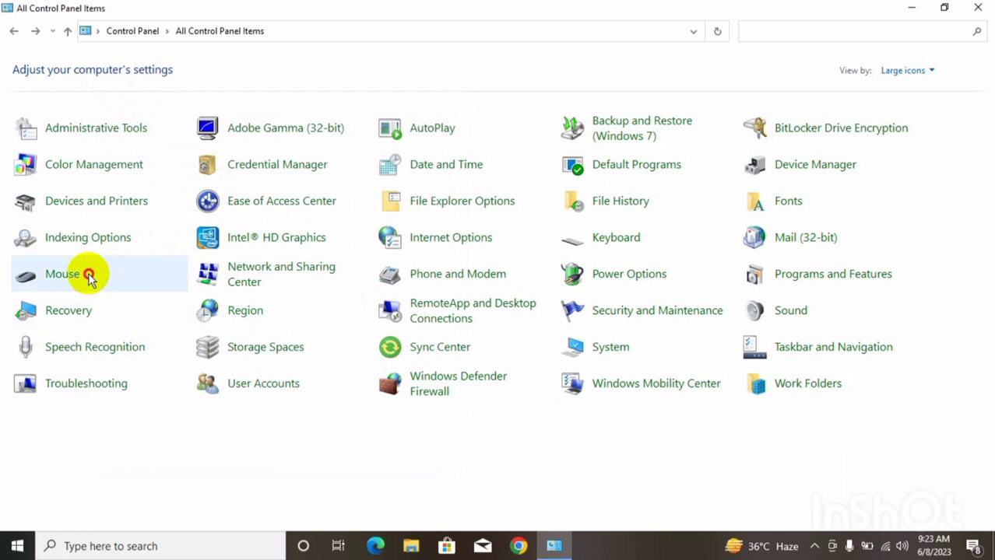
Step: Review the Snap To setting in the pointer options of Mouse Properties and close the dialog
{"action": "left_click", "coordinate": [88, 274]}
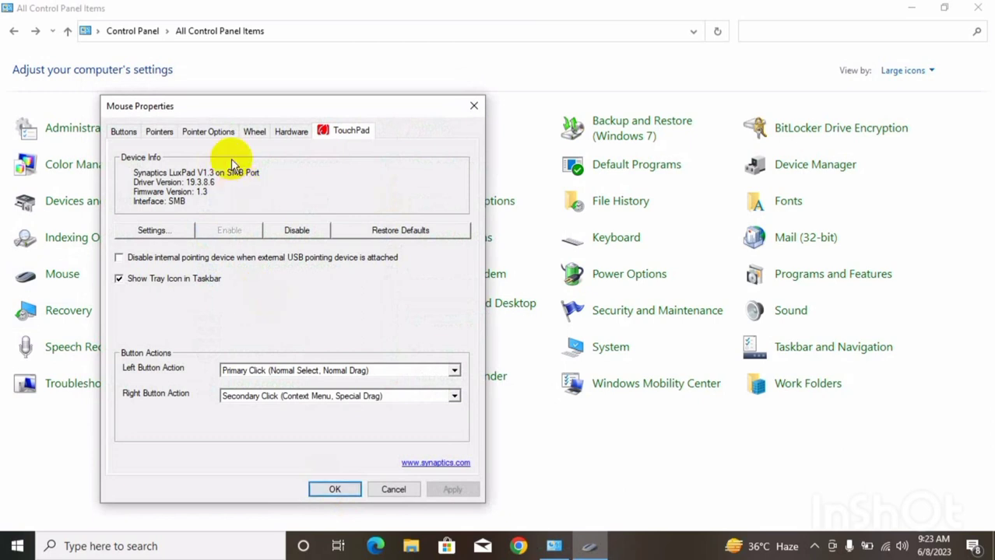
{"action": "left_click", "coordinate": [212, 132]}
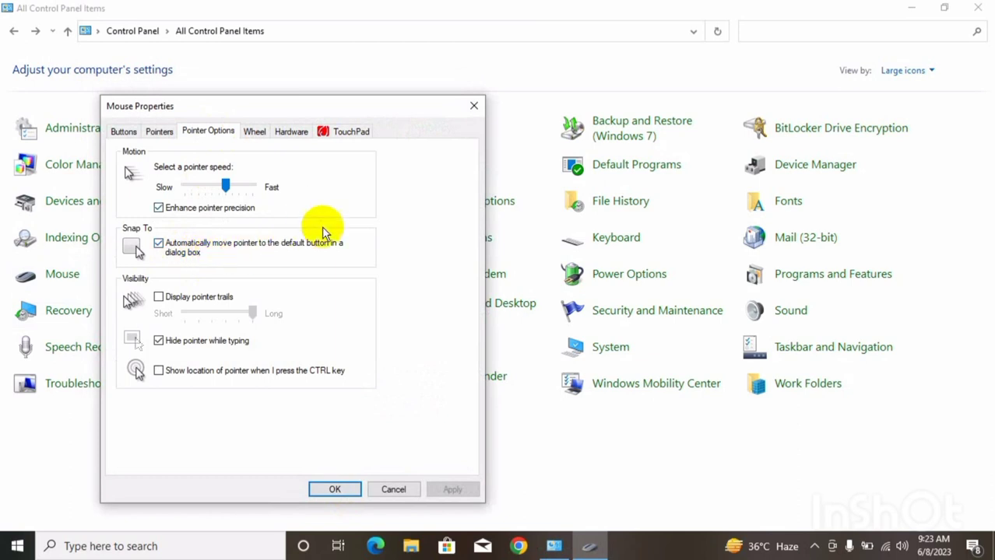
{"action": "left_click", "coordinate": [483, 97]}
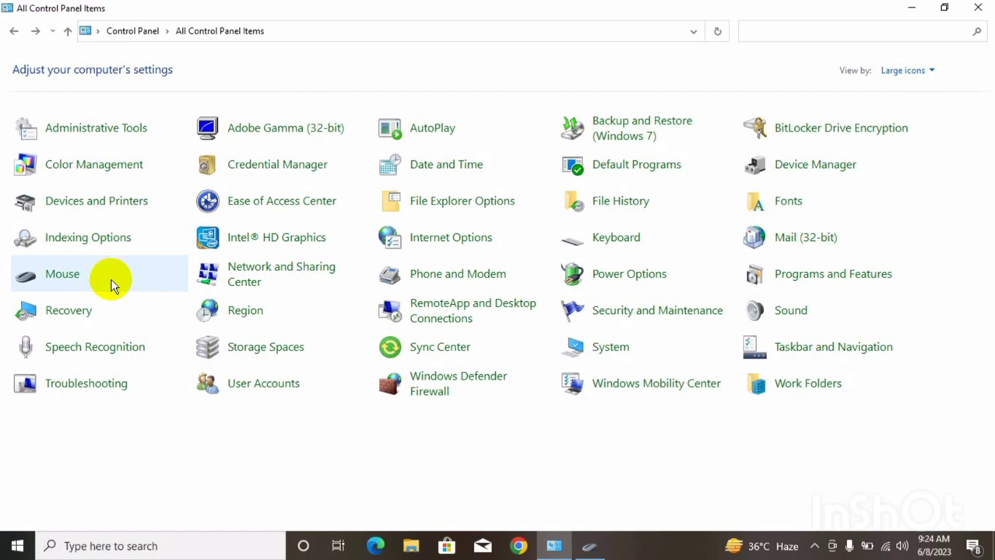
Step: Reopen Mouse Properties, switch the Snap To option off and back on, apply the setting, and close the dialog
{"action": "left_click", "coordinate": [112, 282]}
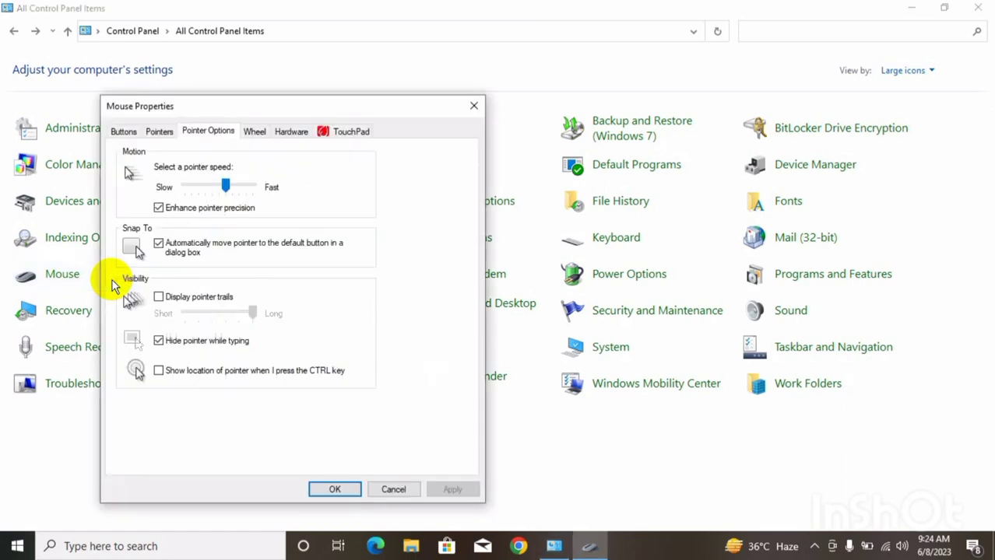
{"action": "left_click", "coordinate": [159, 244]}
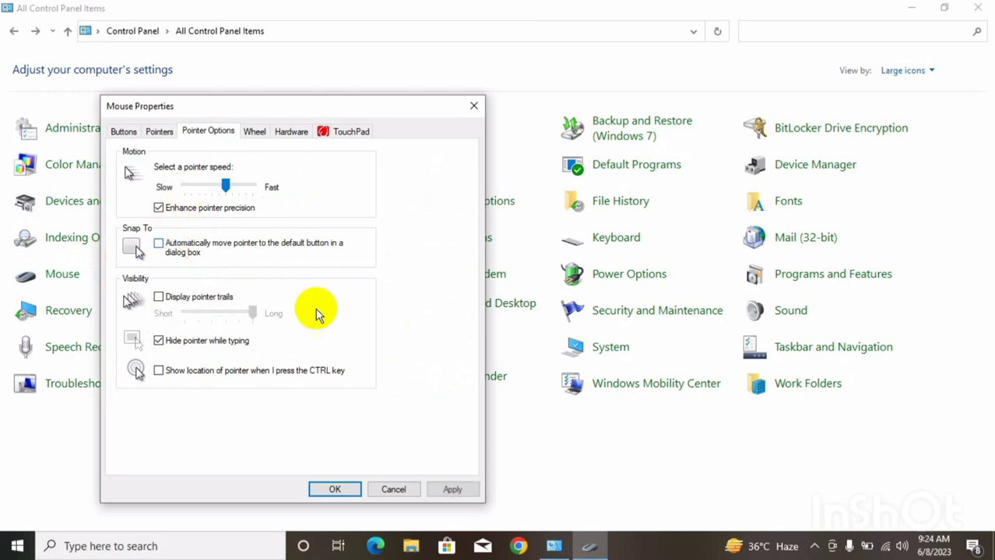
{"action": "left_click", "coordinate": [159, 244]}
{"action": "left_click", "coordinate": [445, 490]}
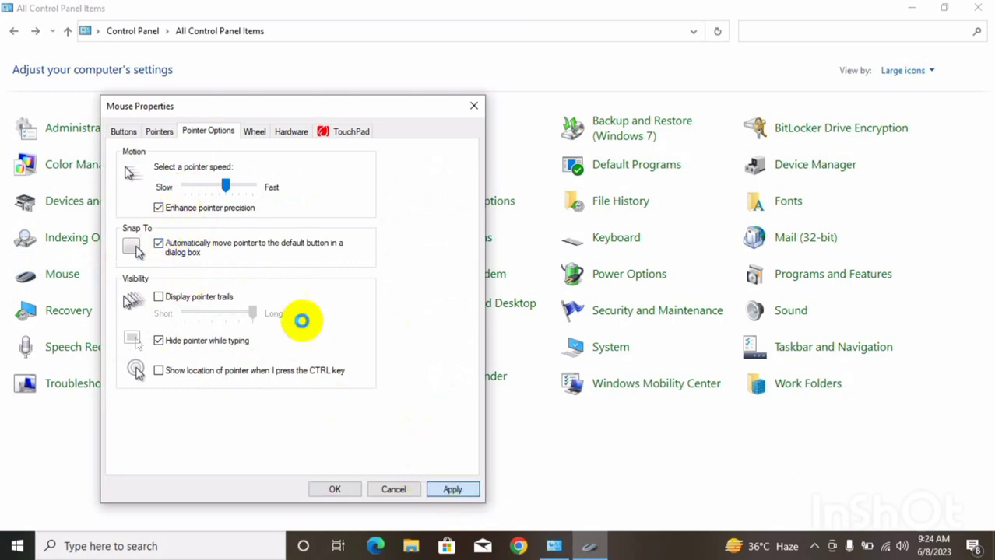
{"action": "left_click", "coordinate": [332, 490]}
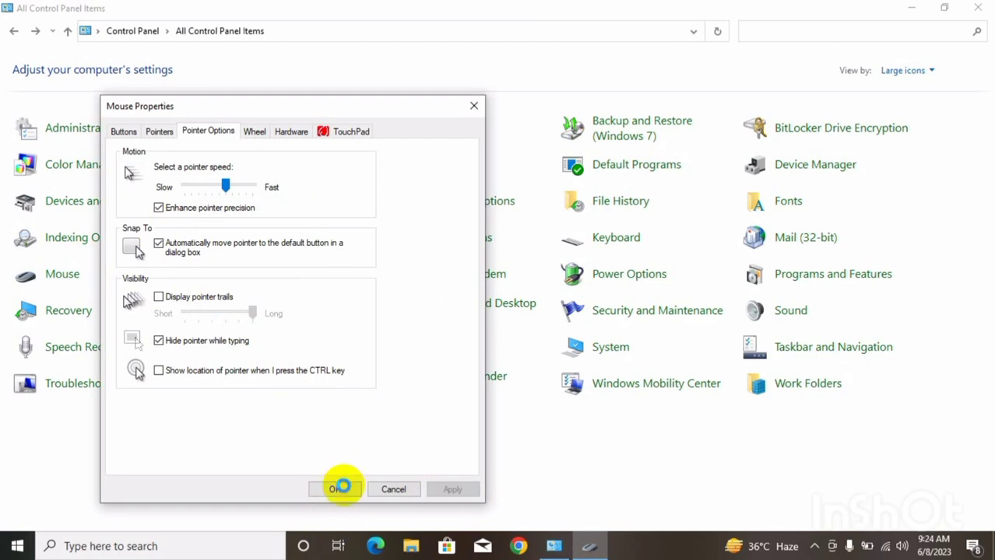
{"action": "left_click", "coordinate": [340, 489]}
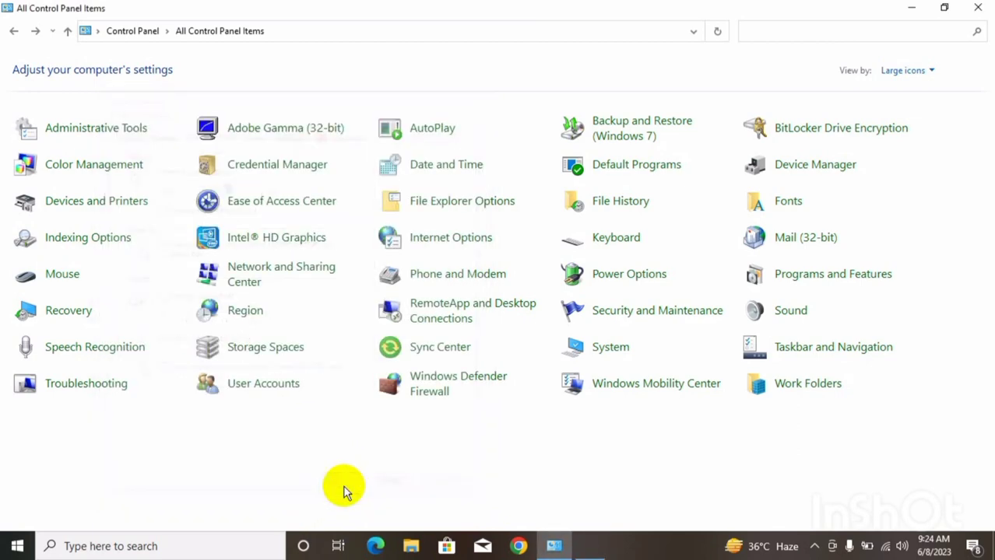
Step: Turn off automatic movement of the pointer to the default button in dialog boxes, apply the change, and close Mouse Properties
{"action": "left_click", "coordinate": [78, 279]}
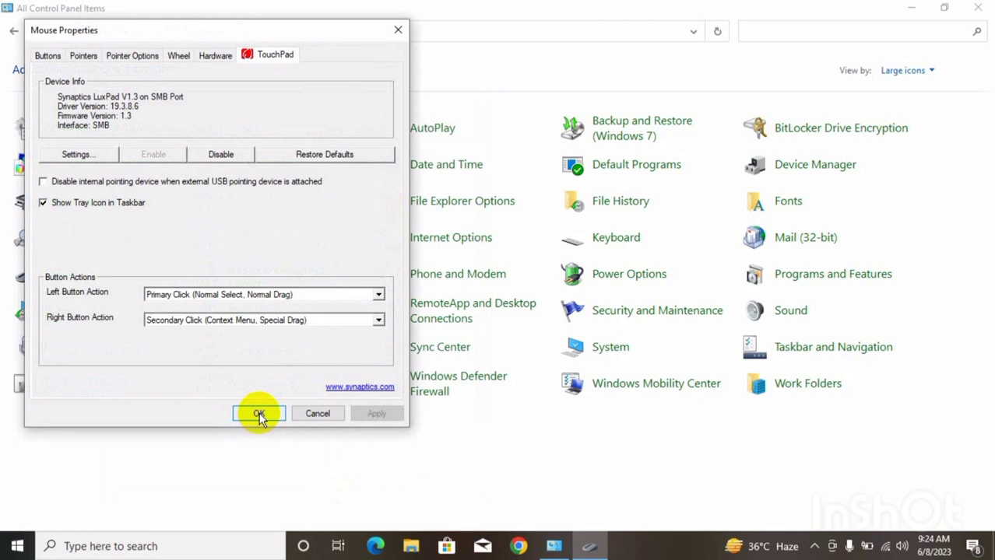
{"action": "left_click", "coordinate": [125, 61]}
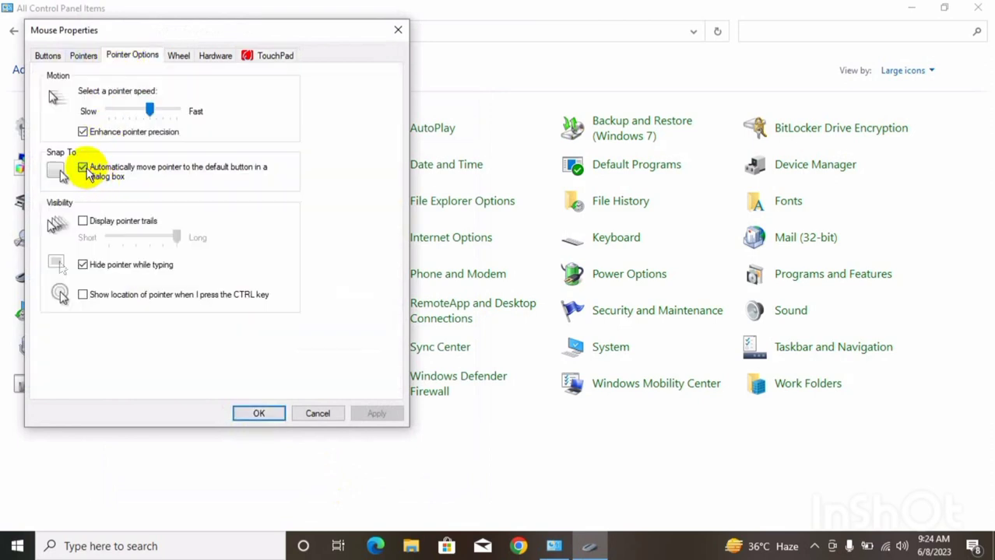
{"action": "left_click", "coordinate": [82, 168]}
{"action": "left_click", "coordinate": [373, 414]}
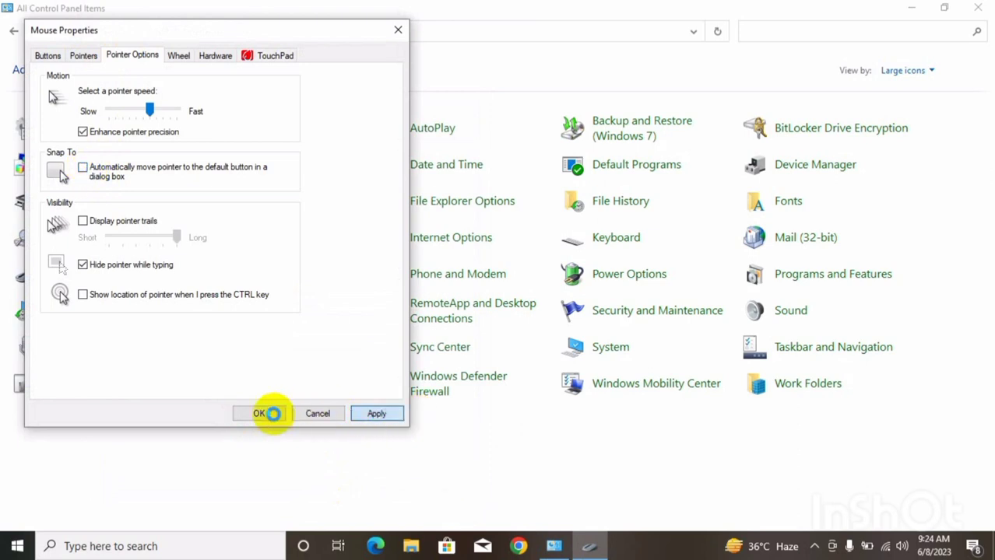
{"action": "left_click", "coordinate": [261, 415]}
{"action": "left_click", "coordinate": [271, 415]}
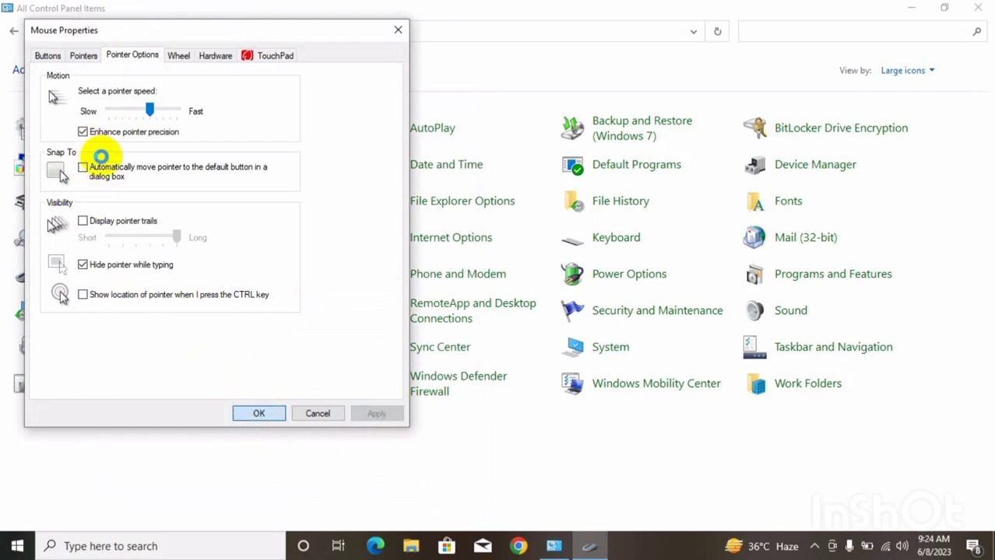
{"action": "left_click", "coordinate": [259, 413]}
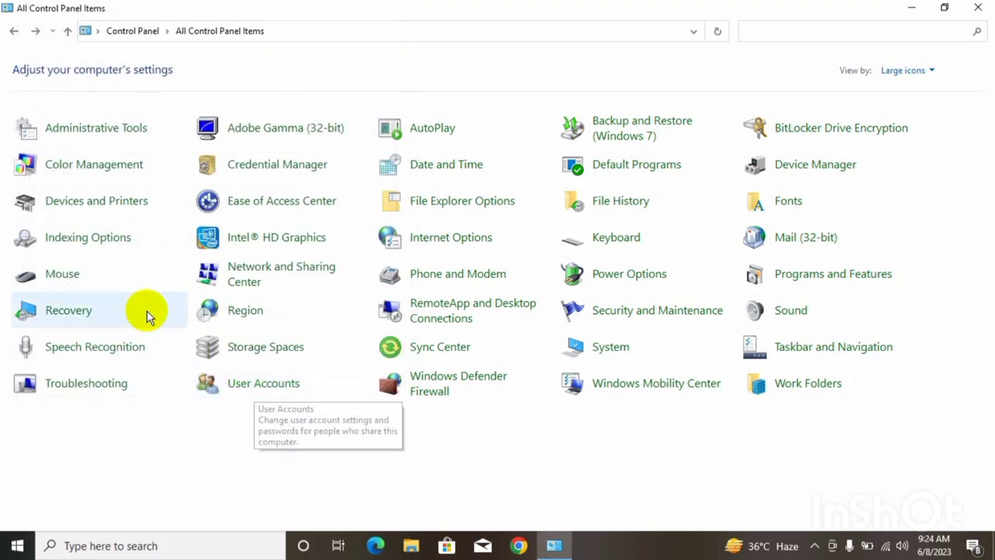
Step: Open the pointer options of Mouse Properties and try turning the display of pointer trails on and off
{"action": "left_click", "coordinate": [91, 274]}
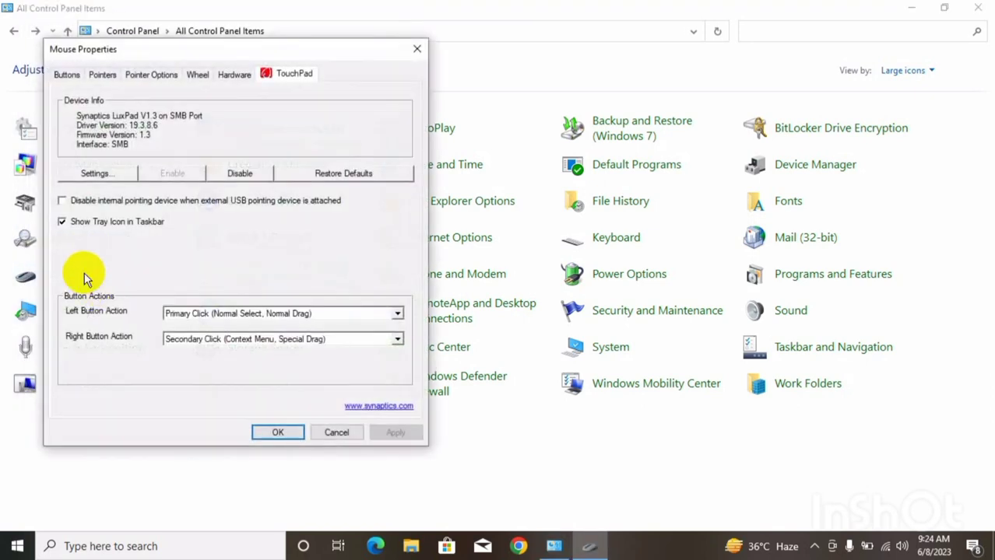
{"action": "left_click", "coordinate": [158, 80]}
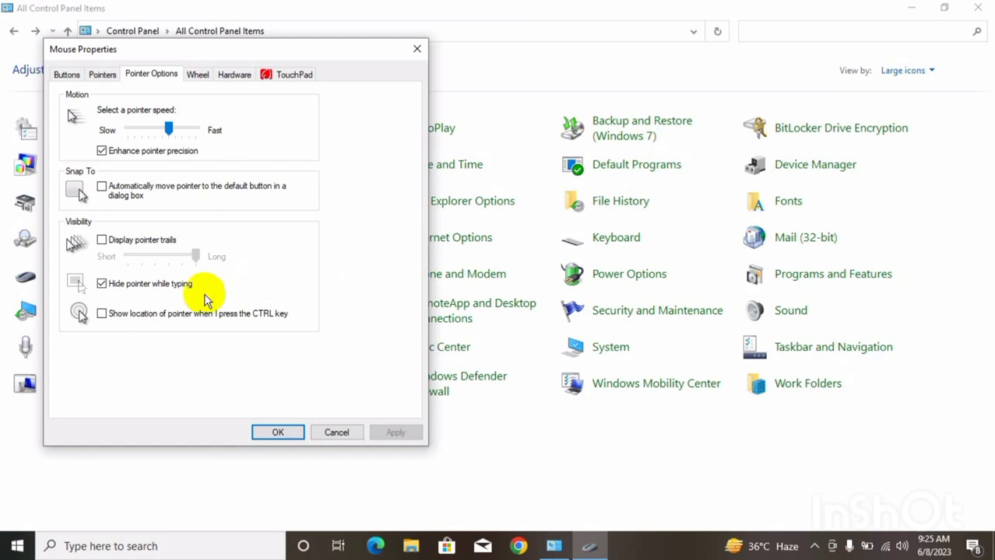
{"action": "left_click", "coordinate": [116, 243]}
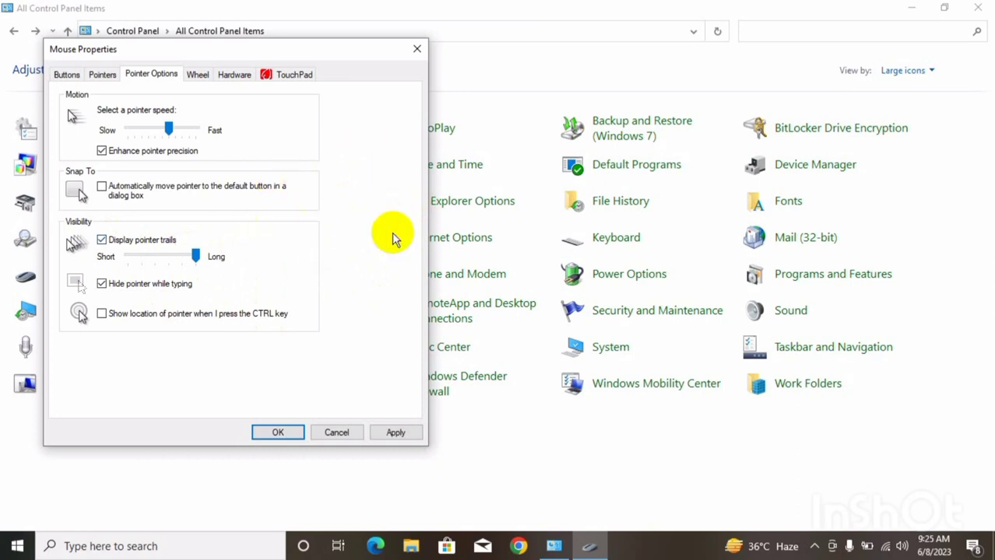
{"action": "left_click", "coordinate": [102, 240]}
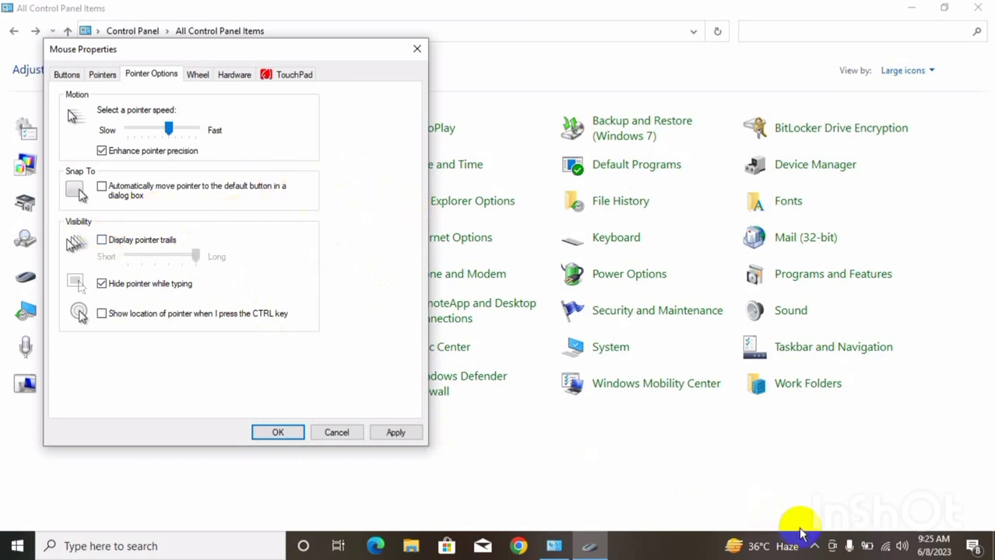
{"action": "left_click", "coordinate": [815, 546]}
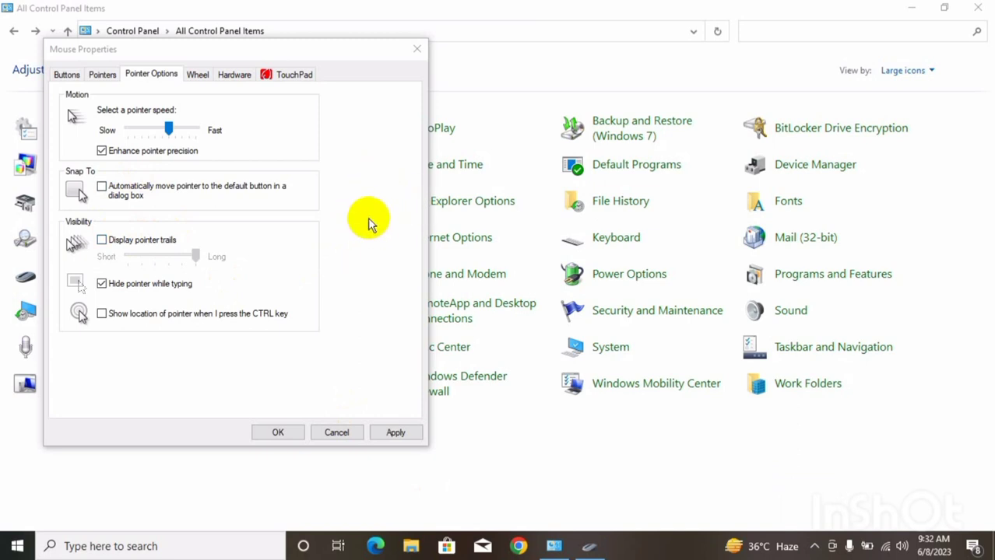
Step: Try pointer trails with a shorter and a longer length, and turn the trails off again
{"action": "left_click", "coordinate": [102, 240]}
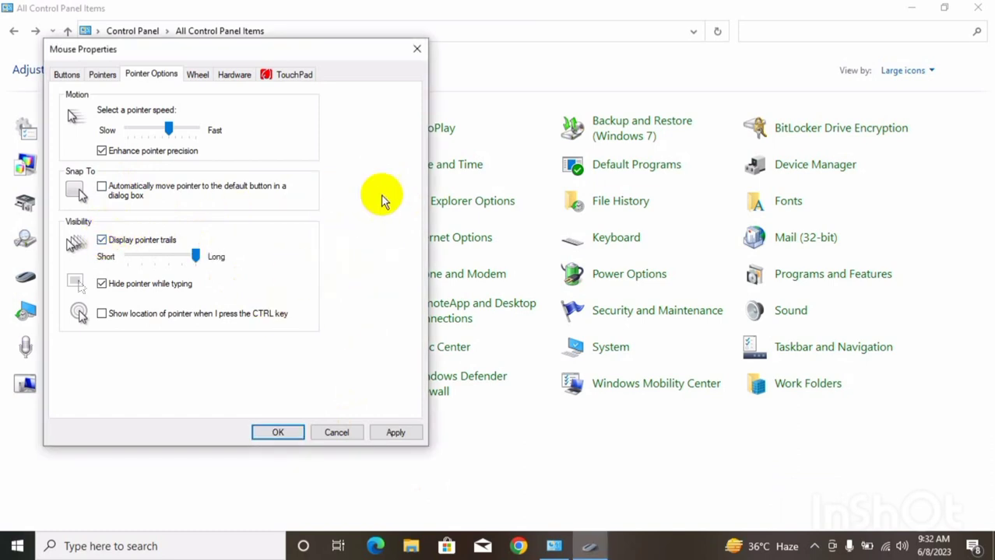
{"action": "left_click", "coordinate": [151, 256]}
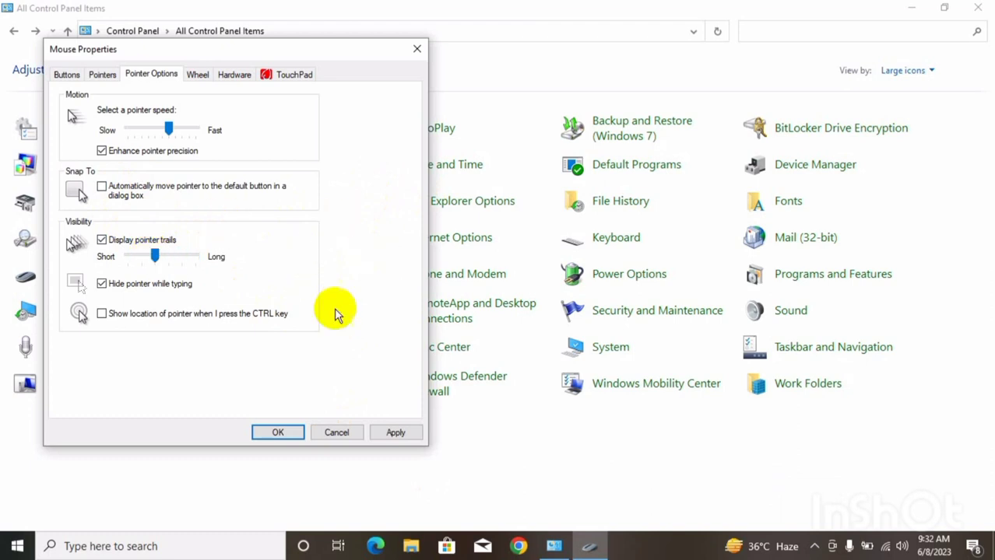
{"action": "left_click", "coordinate": [192, 257]}
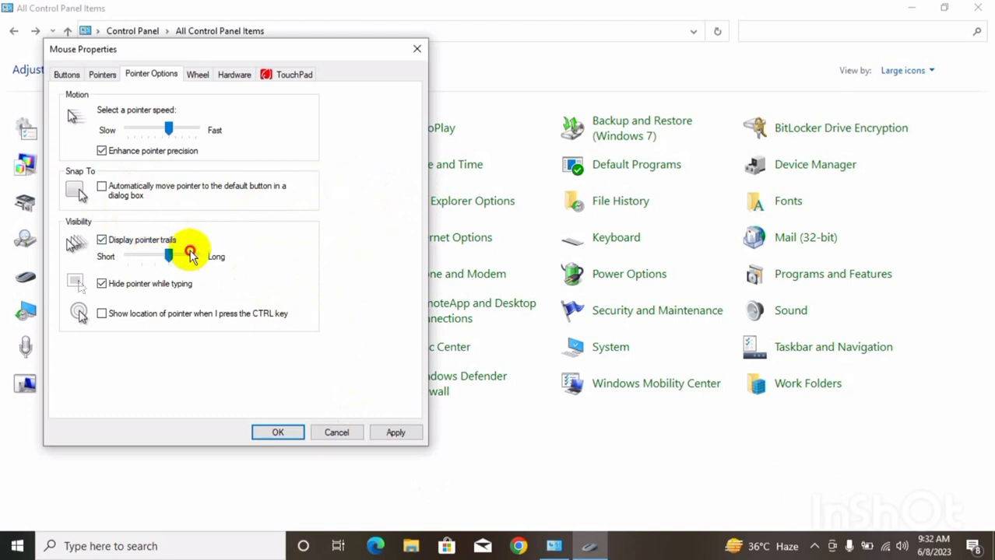
{"action": "left_click", "coordinate": [103, 241]}
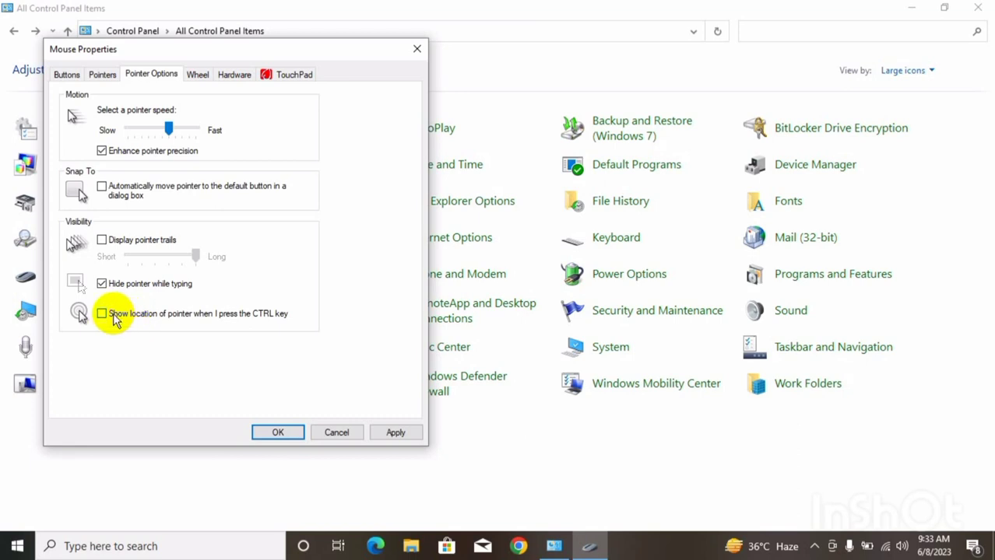
Step: Enable showing the location of the pointer with the CTRL key and apply the setting
{"action": "left_click", "coordinate": [114, 318]}
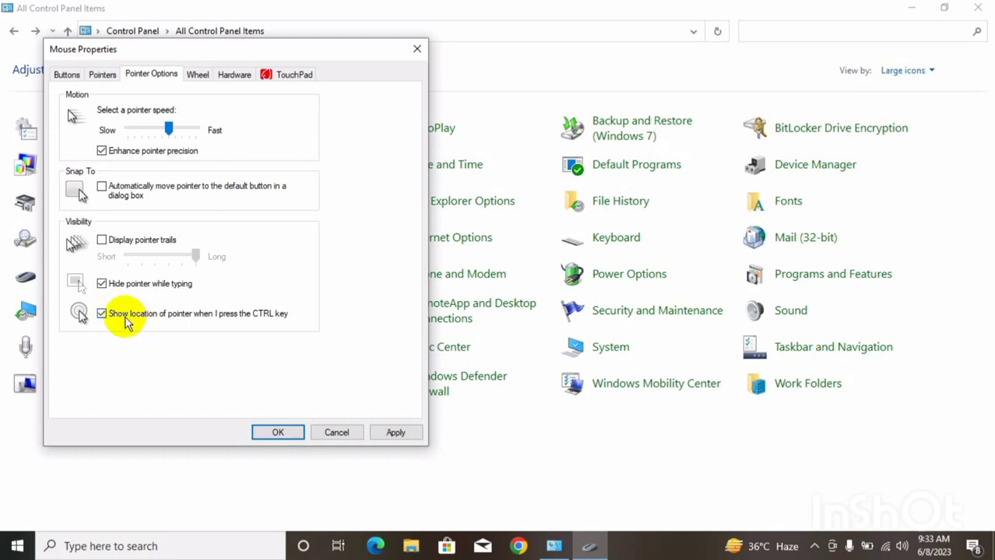
{"action": "left_click", "coordinate": [101, 314]}
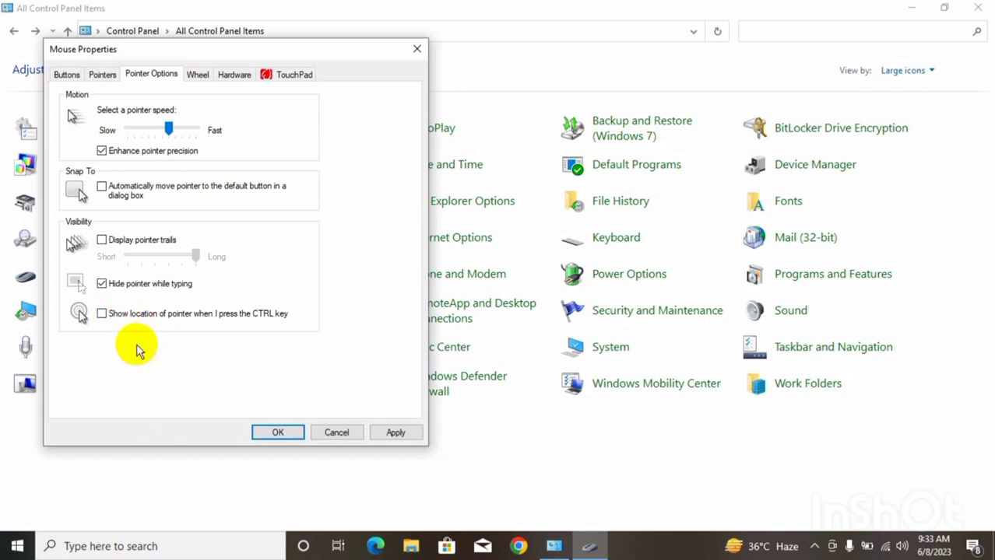
{"action": "left_click", "coordinate": [115, 319]}
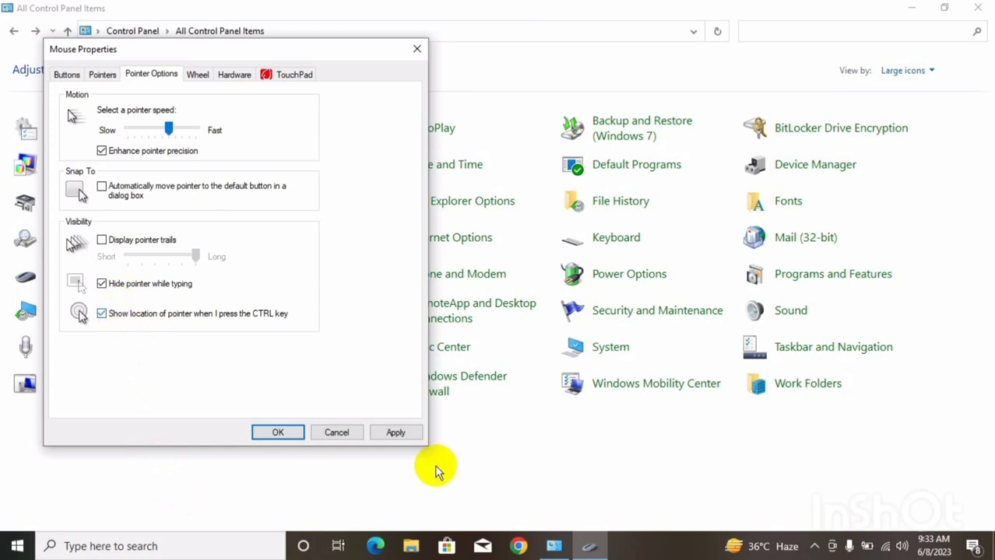
{"action": "left_click", "coordinate": [403, 434]}
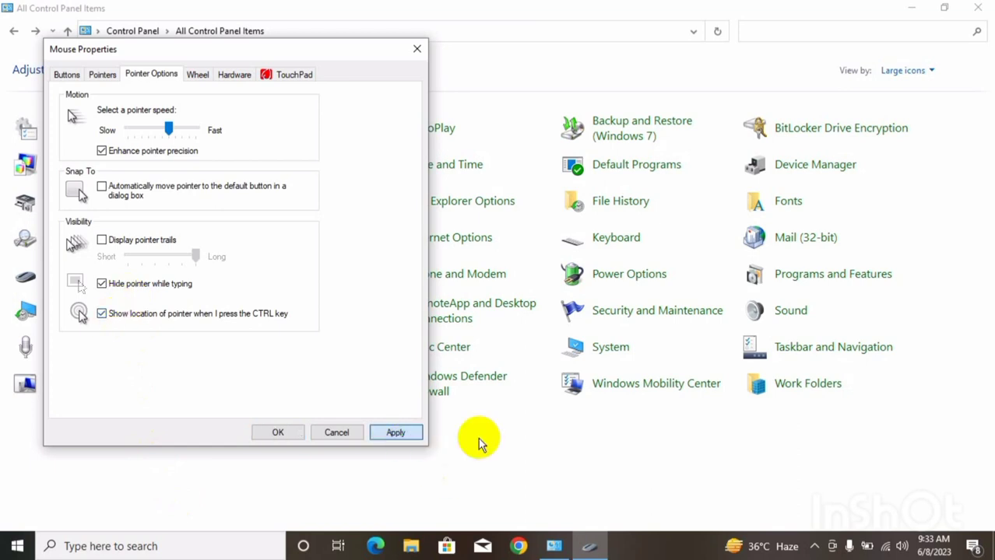
{"action": "left_click", "coordinate": [674, 549]}
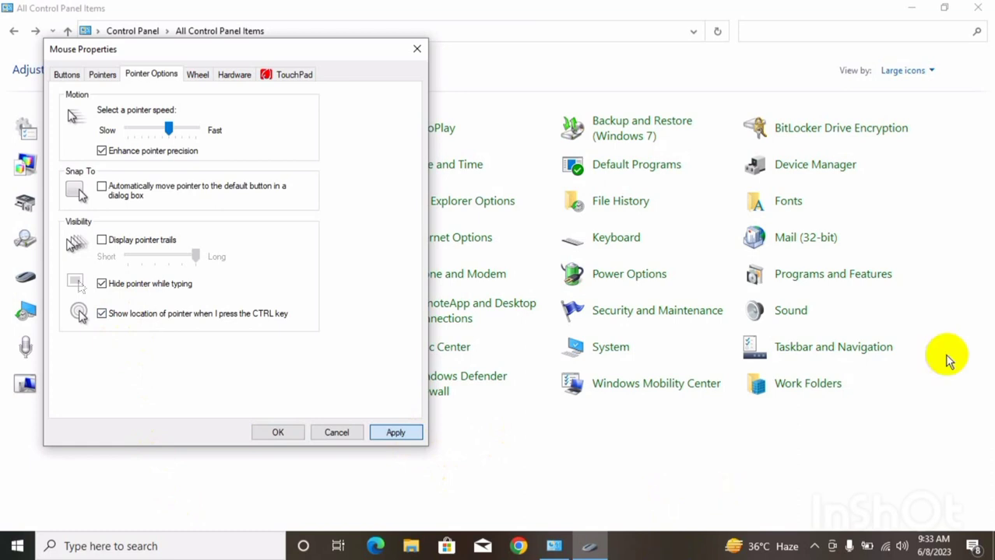
Step: Test the CTRL key pointer locator by showing the pointer's location several times
{"action": "key", "text": "ctrl"}
{"action": "key", "text": "ctrl"}
{"action": "key", "text": "ctrl"}
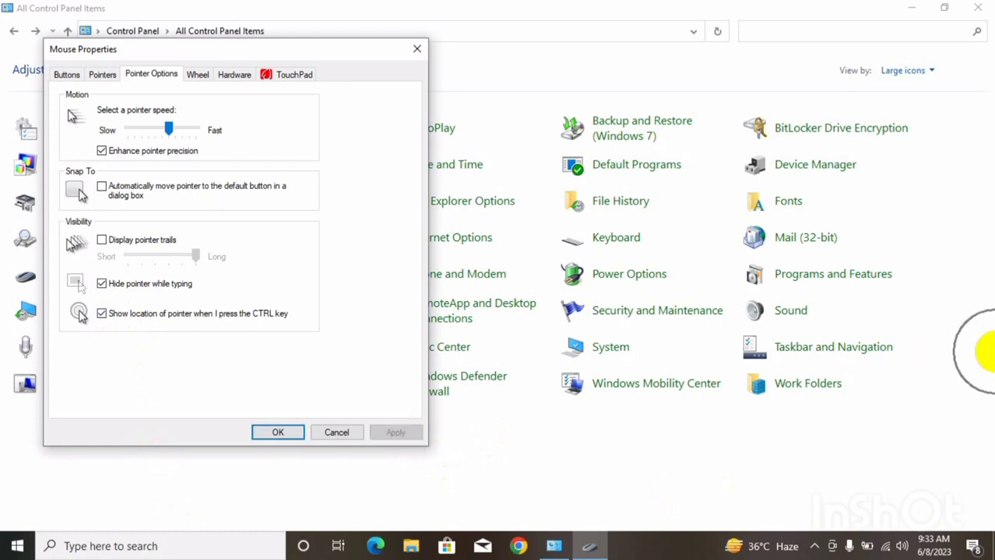
{"action": "key", "text": "ctrl"}
{"action": "key", "text": "ctrl"}
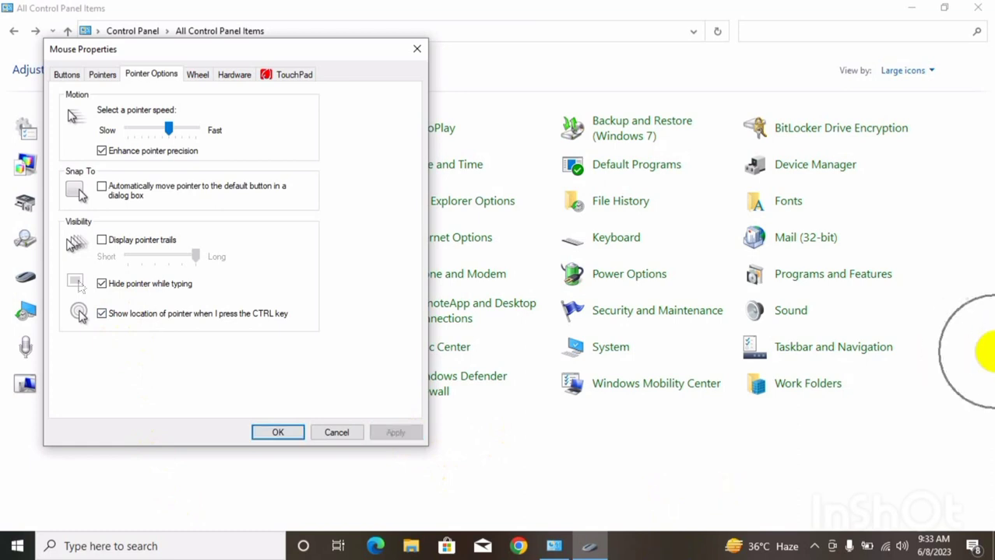
{"action": "key", "text": "ctrl"}
{"action": "key", "text": "ctrl"}
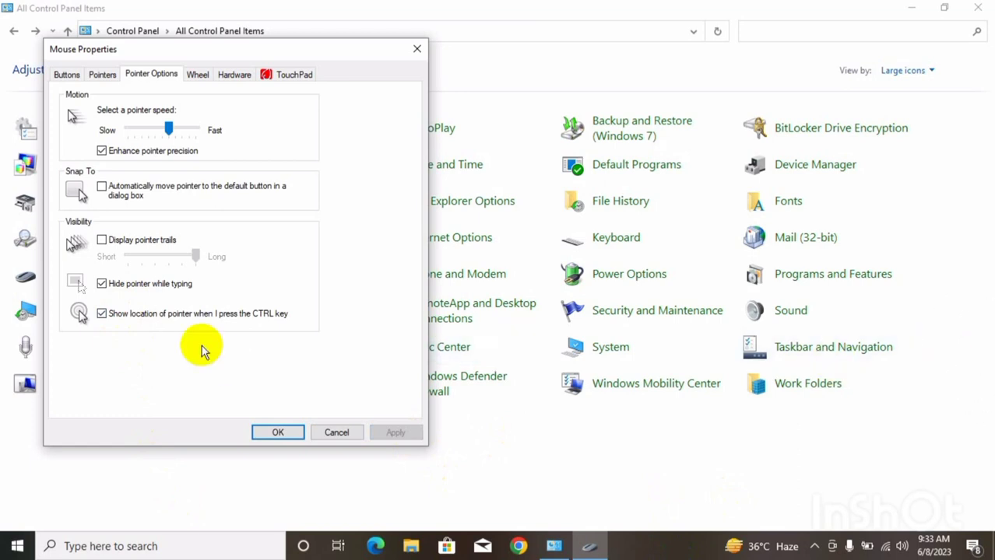
Step: Toggle the CTRL key pointer location option off and on, testing the locator in between, and leave it enabled
{"action": "left_click", "coordinate": [104, 314]}
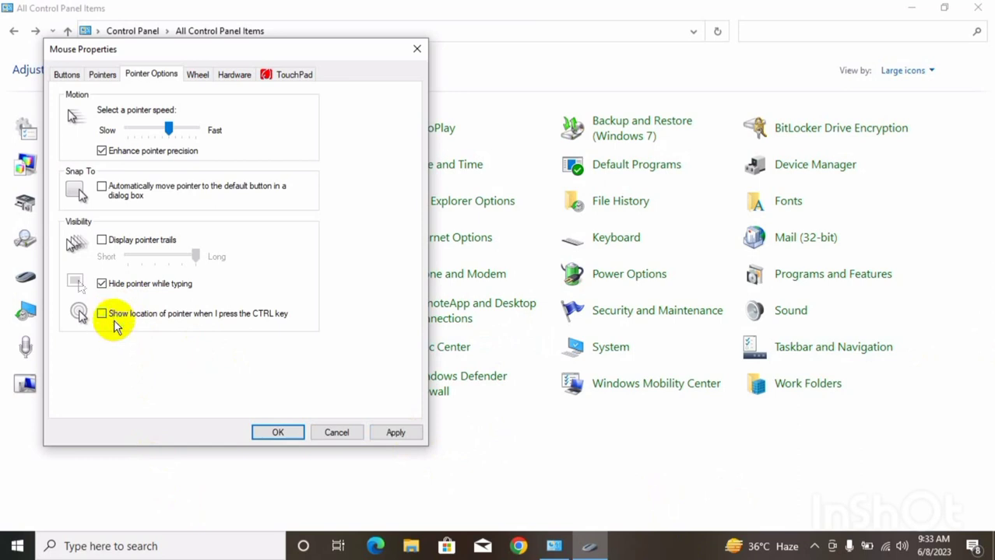
{"action": "left_click", "coordinate": [110, 317]}
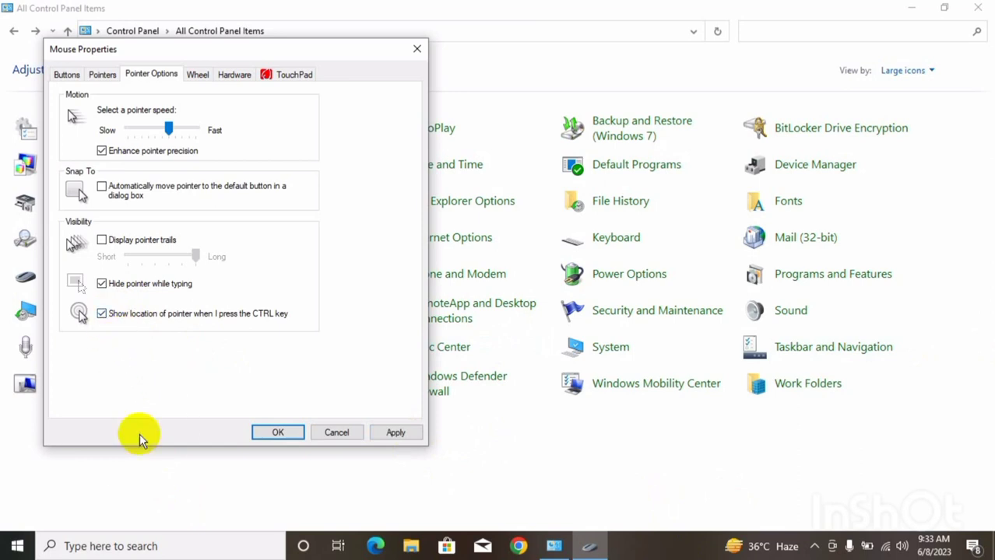
{"action": "key", "text": "ctrl"}
{"action": "key", "text": "ctrl"}
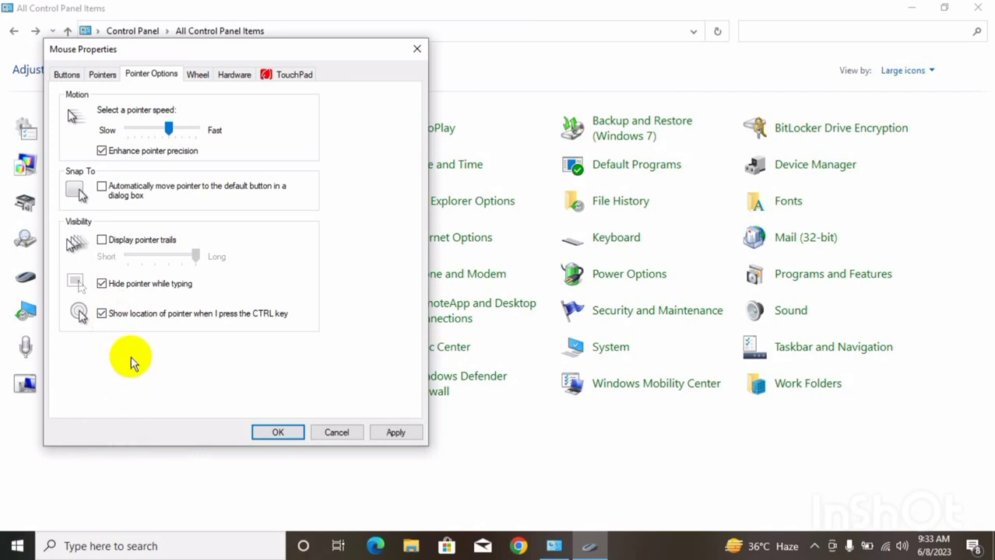
{"action": "left_click", "coordinate": [123, 316]}
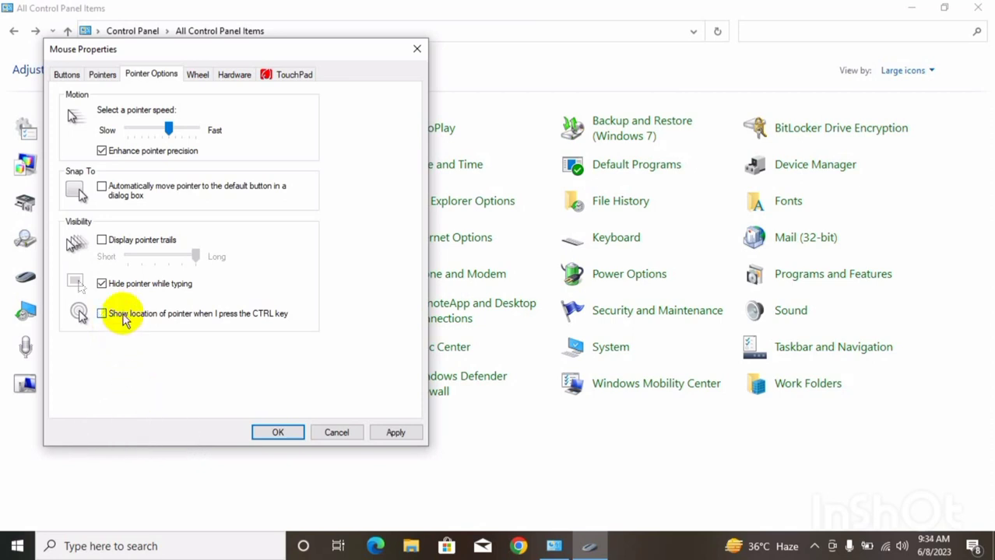
{"action": "left_click", "coordinate": [123, 317]}
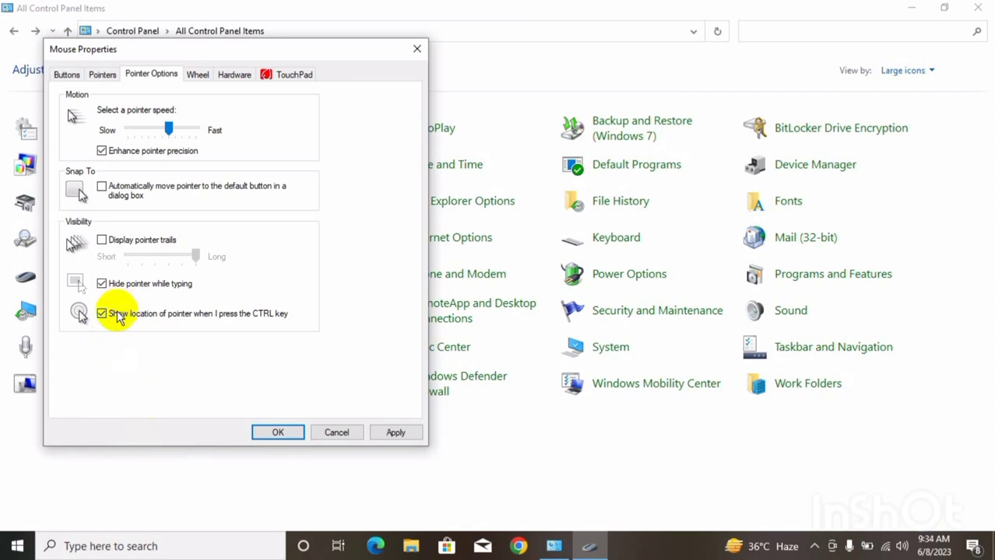
Step: Turn off showing the location of the pointer with the CTRL key
{"action": "left_click", "coordinate": [119, 316]}
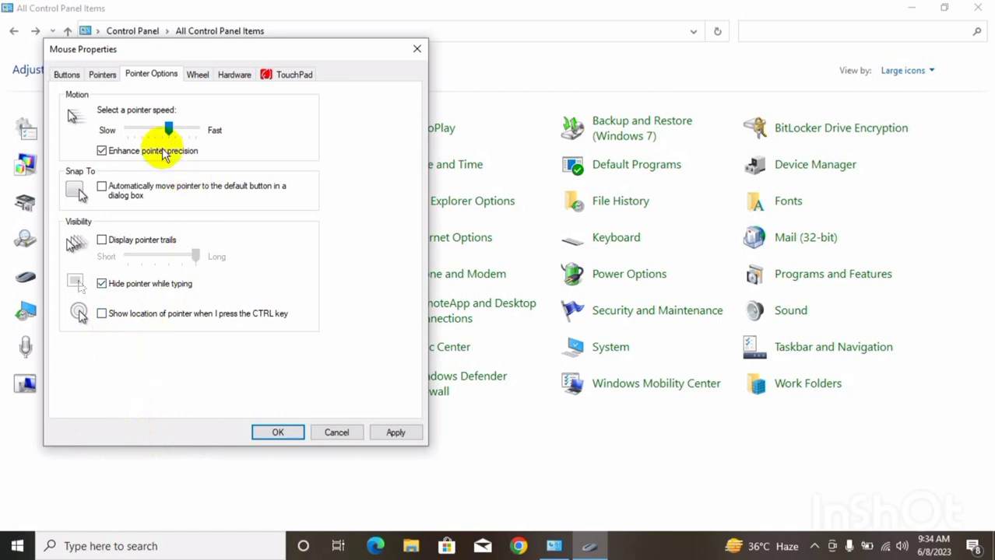
Step: Try wheel scrolling with 5 lines vertically and 4 characters horizontally, and return both values to 3
{"action": "left_click", "coordinate": [199, 75]}
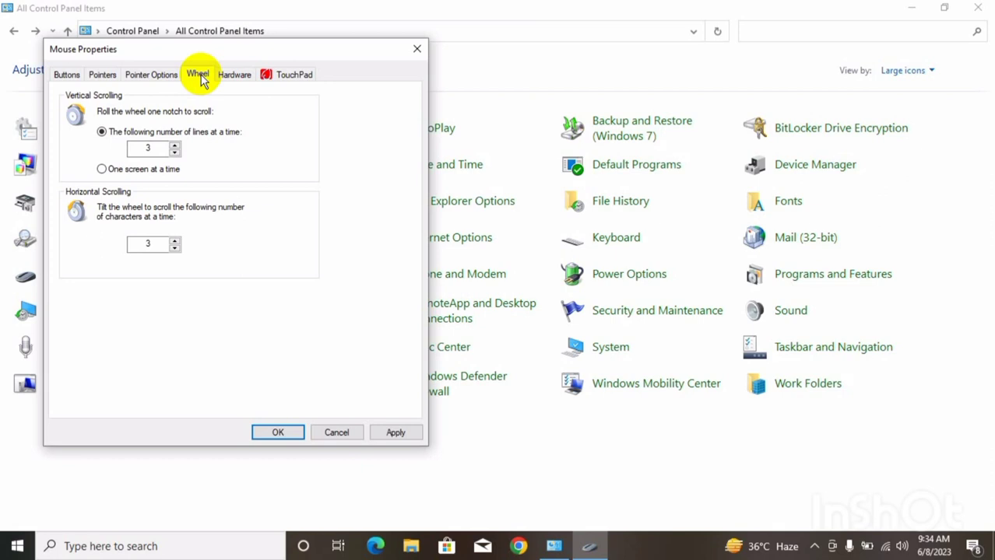
{"action": "left_click", "coordinate": [157, 150]}
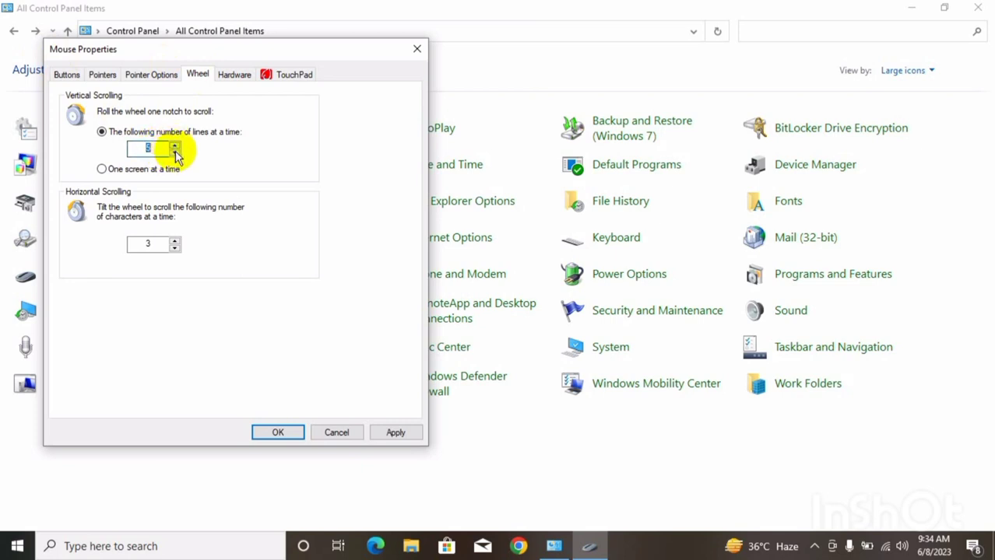
{"action": "left_click", "coordinate": [175, 149]}
{"action": "left_click", "coordinate": [176, 154]}
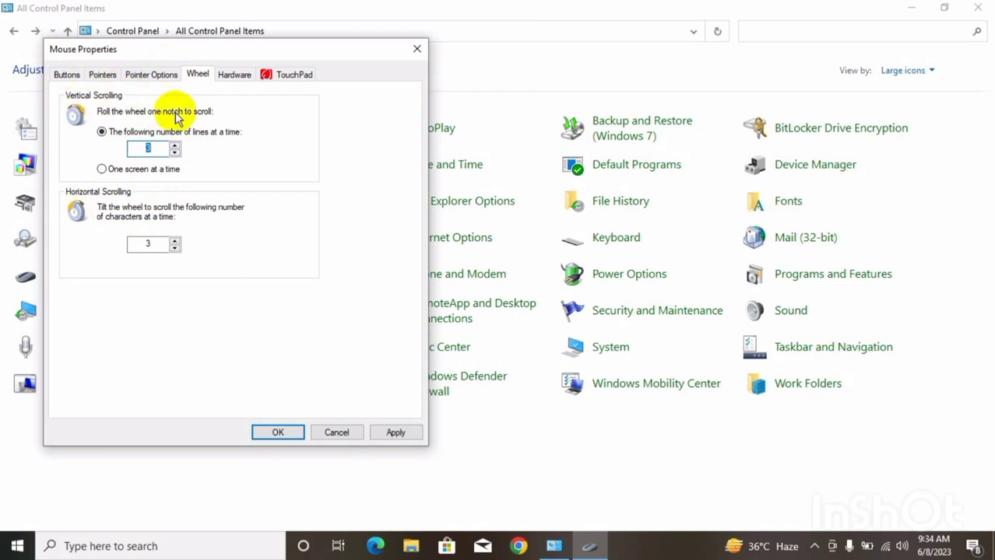
{"action": "left_click", "coordinate": [175, 242]}
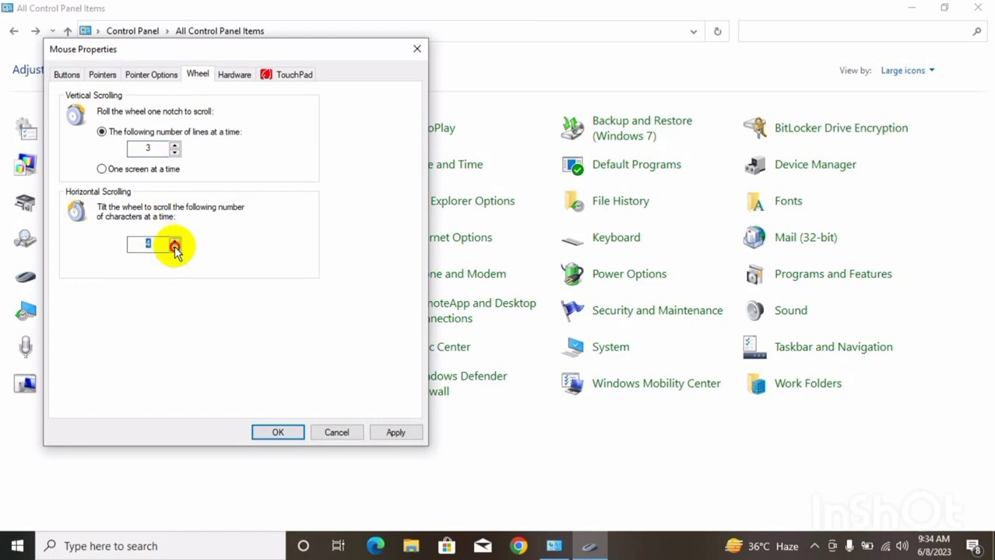
{"action": "left_click", "coordinate": [174, 249]}
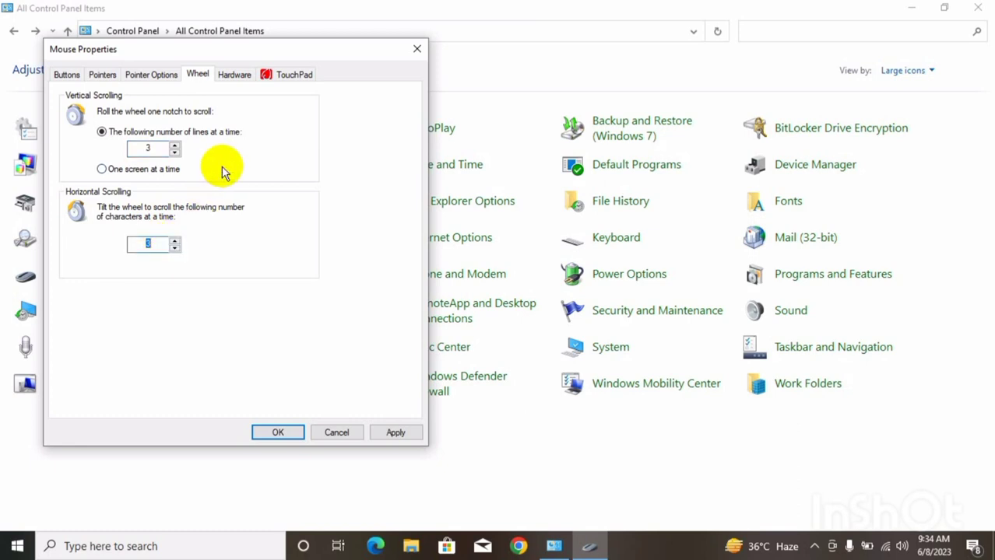
Step: View the mouse's hardware details, apply the mouse settings and close the Mouse Properties dialog
{"action": "left_click", "coordinate": [234, 76]}
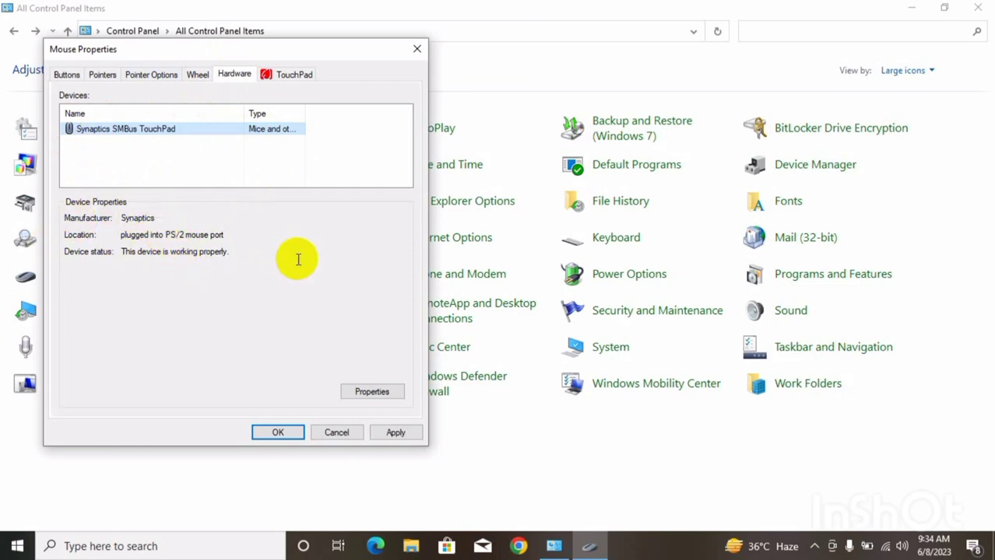
{"action": "left_click", "coordinate": [387, 434]}
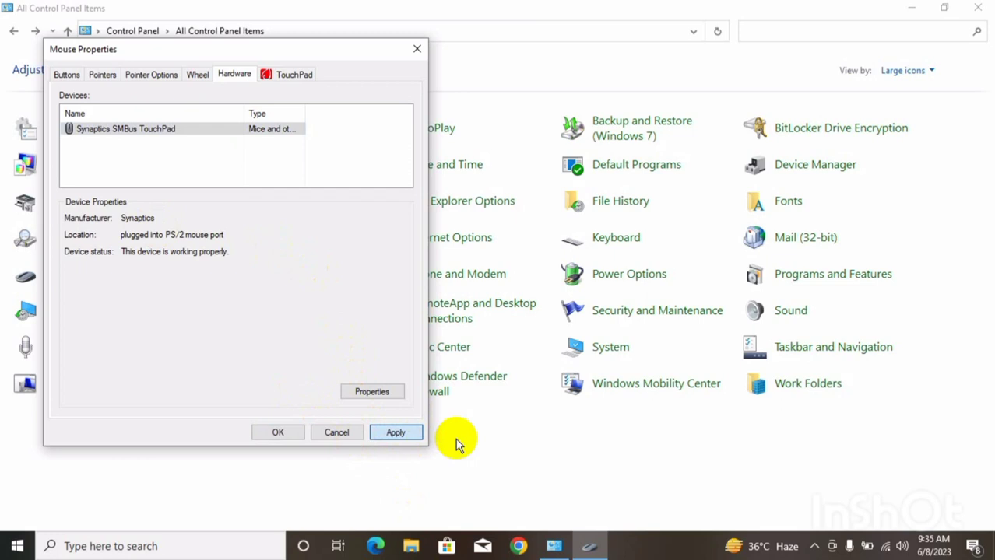
{"action": "left_click", "coordinate": [279, 433]}
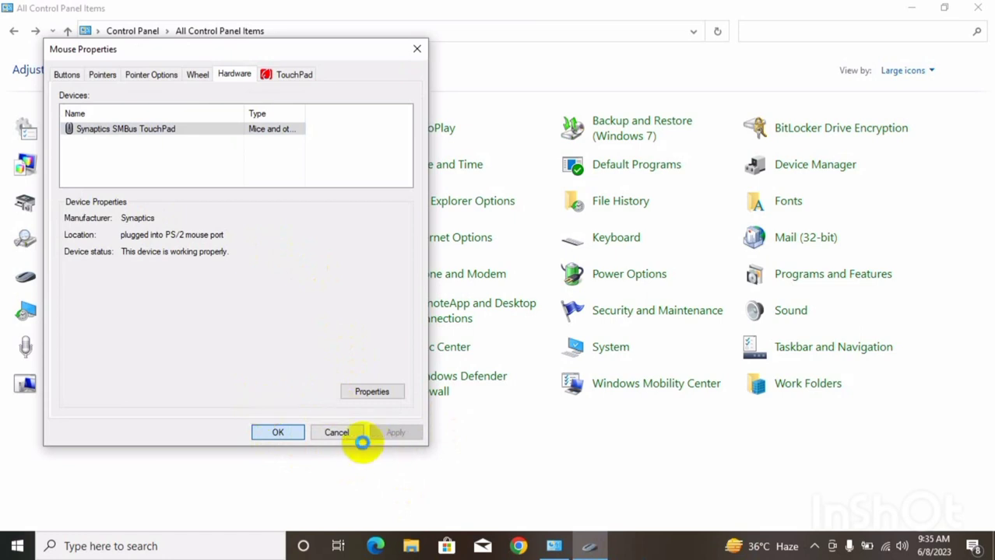
{"action": "left_click", "coordinate": [279, 430]}
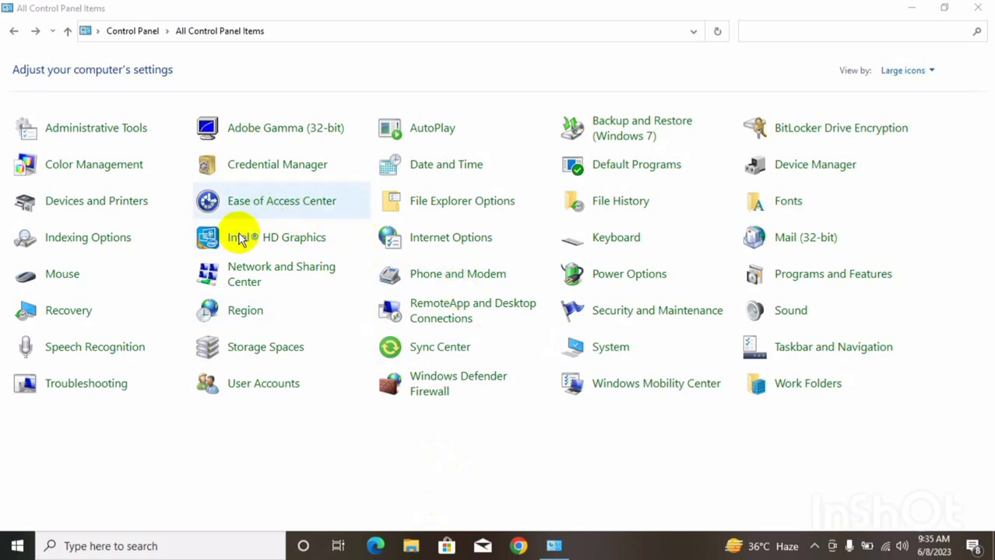
Step: Open the Keyboard settings and move the Keyboard Properties dialog toward the middle of the window
{"action": "left_click", "coordinate": [627, 244]}
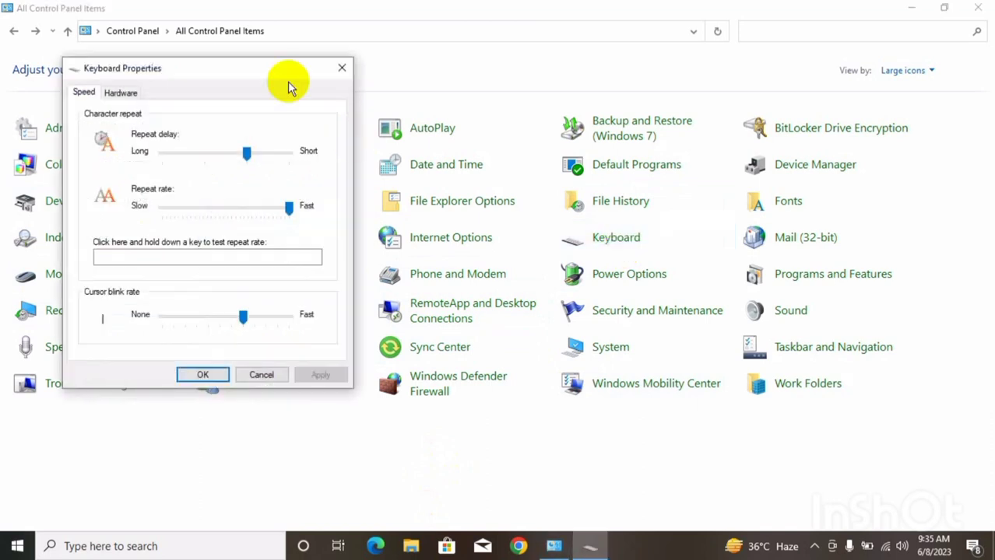
{"action": "left_click", "coordinate": [247, 67]}
{"action": "left_click_drag", "start_coordinate": [247, 67], "coordinate": [396, 69]}
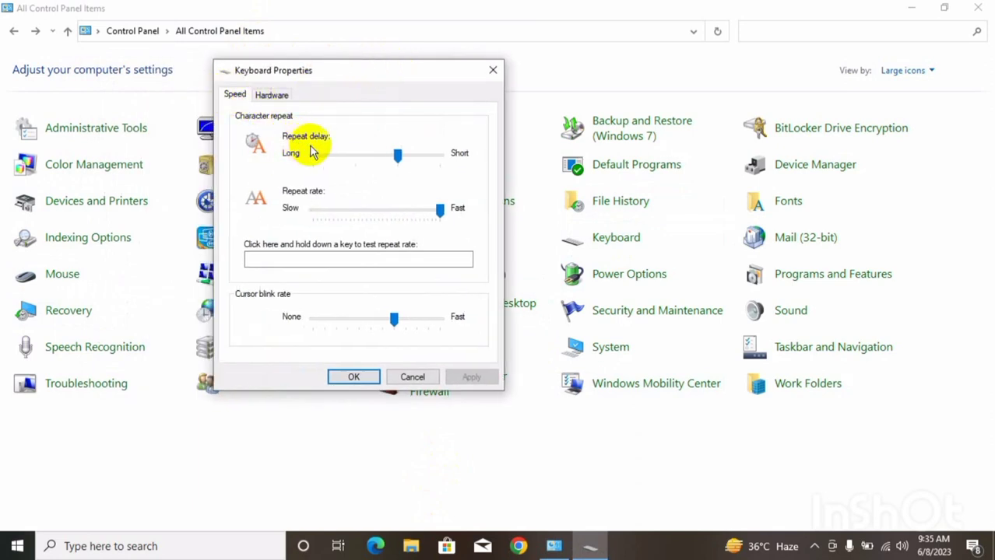
Step: Test the current character repeat by entering a run of the letter a in the test field, and clear it
{"action": "left_click", "coordinate": [278, 260]}
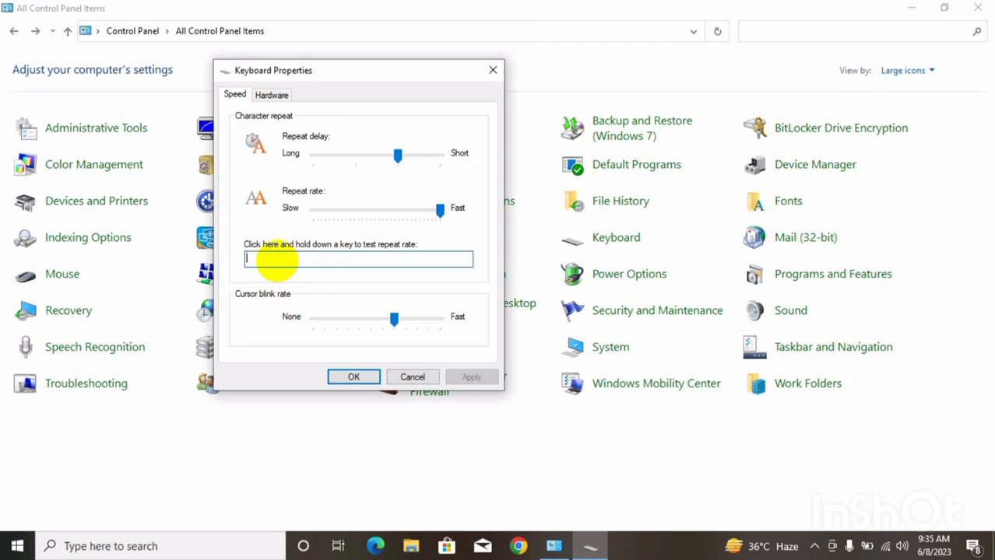
{"action": "type", "text": "aaaaaaaaa"}
{"action": "key", "text": "BackSpace"}
{"action": "key", "text": "BackSpace"}
{"action": "key", "text": "BackSpace"}
{"action": "key", "text": "BackSpace"}
{"action": "key", "text": "BackSpace"}
{"action": "key", "text": "BackSpace"}
{"action": "key", "text": "BackSpace"}
{"action": "key", "text": "BackSpace"}
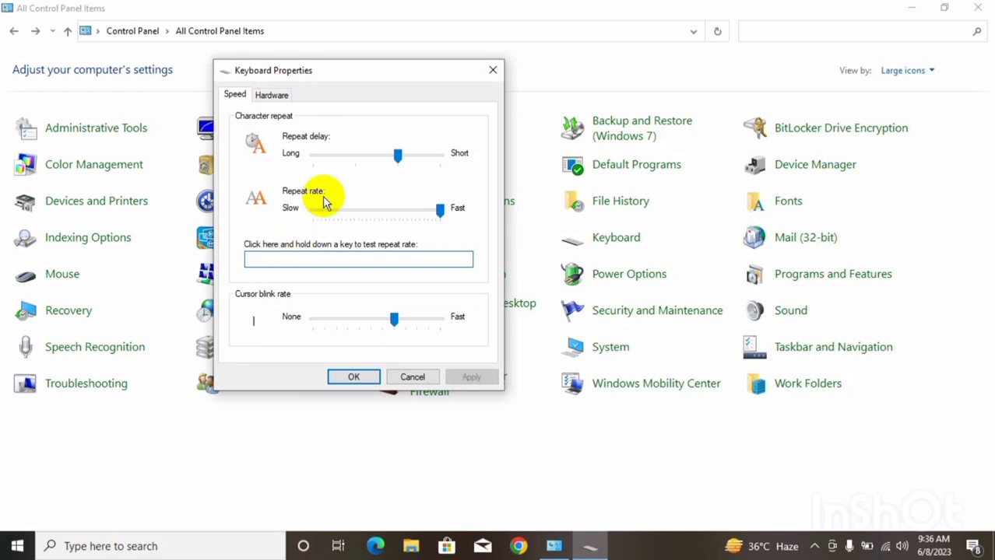
Step: Try the longest repeat delay by entering repeated a characters in the test field, and clear them
{"action": "left_click", "coordinate": [397, 156]}
{"action": "left_click_drag", "start_coordinate": [397, 156], "coordinate": [313, 159]}
{"action": "left_click", "coordinate": [274, 258]}
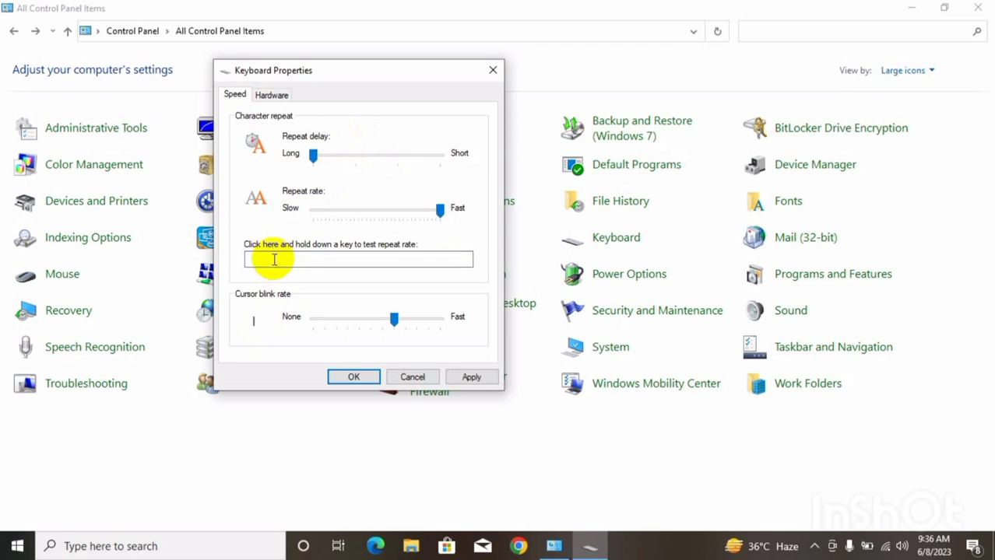
{"action": "type", "text": "a"}
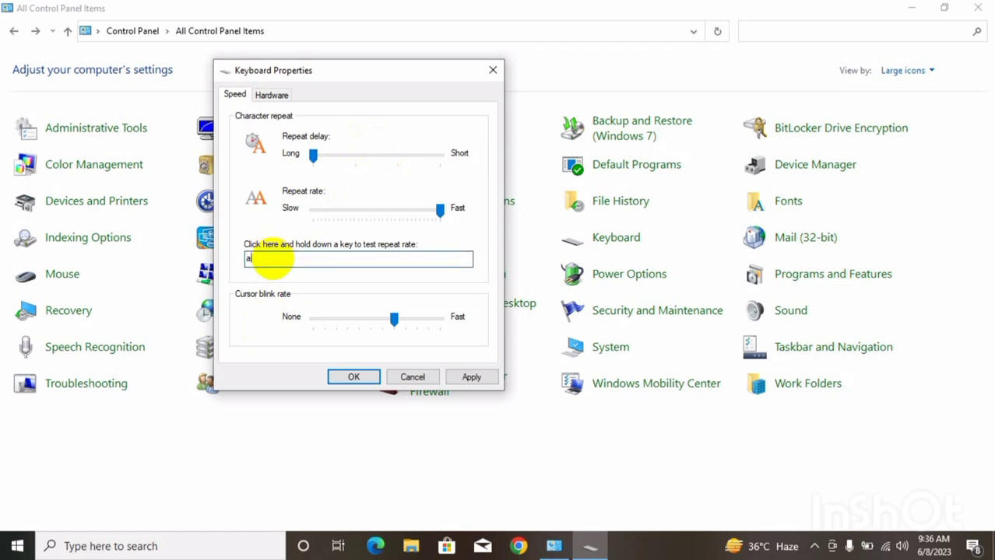
{"action": "type", "text": "aaaaaaa"}
{"action": "key", "text": "BackSpace"}
{"action": "key", "text": "BackSpace"}
{"action": "key", "text": "BackSpace"}
{"action": "key", "text": "BackSpace"}
{"action": "key", "text": "BackSpace"}
{"action": "key", "text": "BackSpace"}
{"action": "key", "text": "BackSpace"}
{"action": "key", "text": "BackSpace"}
Step: Set the repeat delay to the shortest, test it twice with repeated a characters, and clear the test field
{"action": "left_click", "coordinate": [414, 157]}
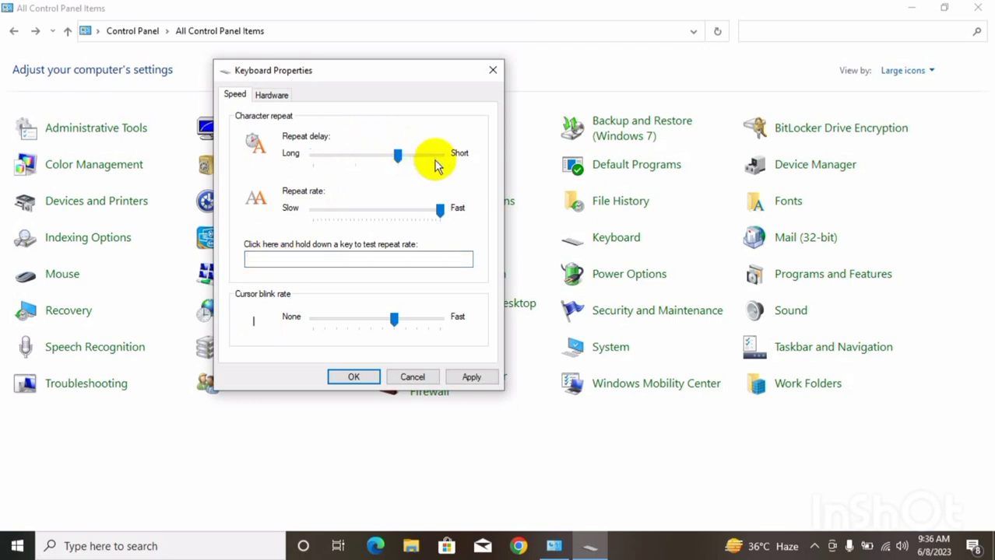
{"action": "left_click", "coordinate": [282, 258]}
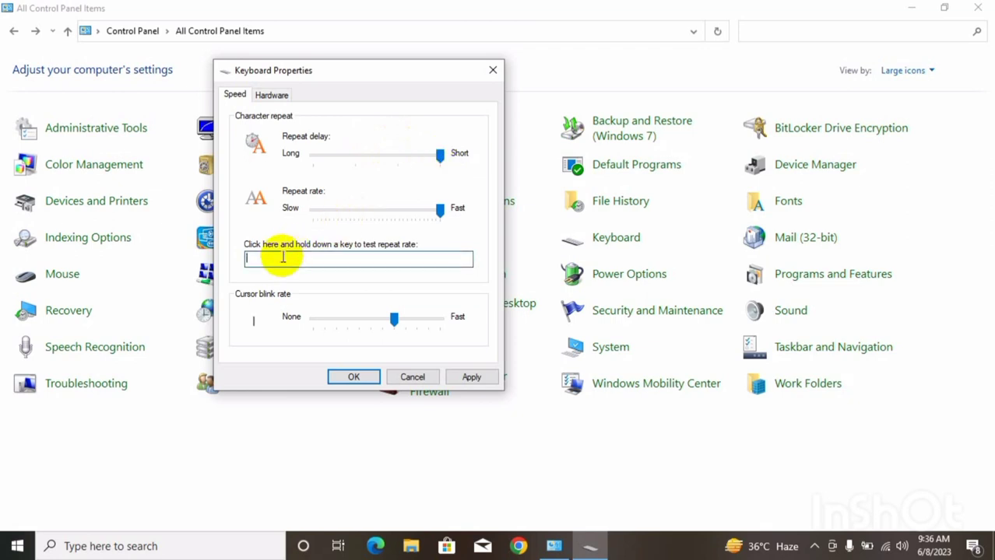
{"action": "type", "text": "aaaaaaaaaaa"}
{"action": "key", "text": "BackSpace"}
{"action": "key", "text": "BackSpace"}
{"action": "key", "text": "BackSpace"}
{"action": "key", "text": "BackSpace"}
{"action": "key", "text": "BackSpace"}
{"action": "key", "text": "BackSpace"}
{"action": "key", "text": "BackSpace"}
{"action": "key", "text": "BackSpace"}
{"action": "key", "text": "BackSpace"}
{"action": "key", "text": "BackSpace"}
{"action": "key", "text": "BackSpace"}
{"action": "type", "text": "aaaaaaaaa"}
{"action": "key", "text": "BackSpace"}
{"action": "key", "text": "BackSpace"}
{"action": "key", "text": "BackSpace"}
{"action": "key", "text": "BackSpace"}
{"action": "key", "text": "BackSpace"}
{"action": "key", "text": "BackSpace"}
{"action": "key", "text": "BackSpace"}
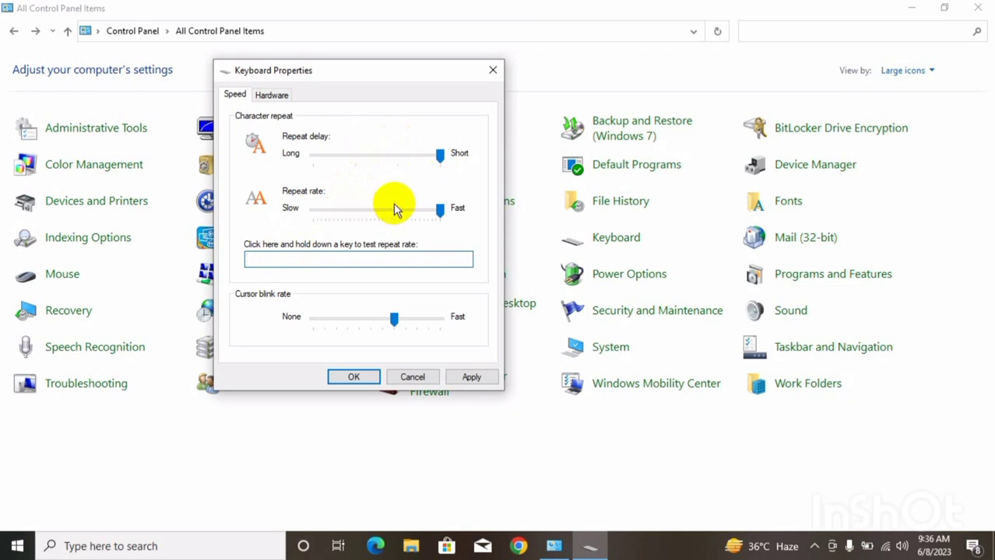
Step: Try the slowest repeat rate by entering repeated a characters in the test field, and clear them
{"action": "left_click", "coordinate": [380, 214]}
{"action": "left_click_drag", "start_coordinate": [380, 214], "coordinate": [317, 211]}
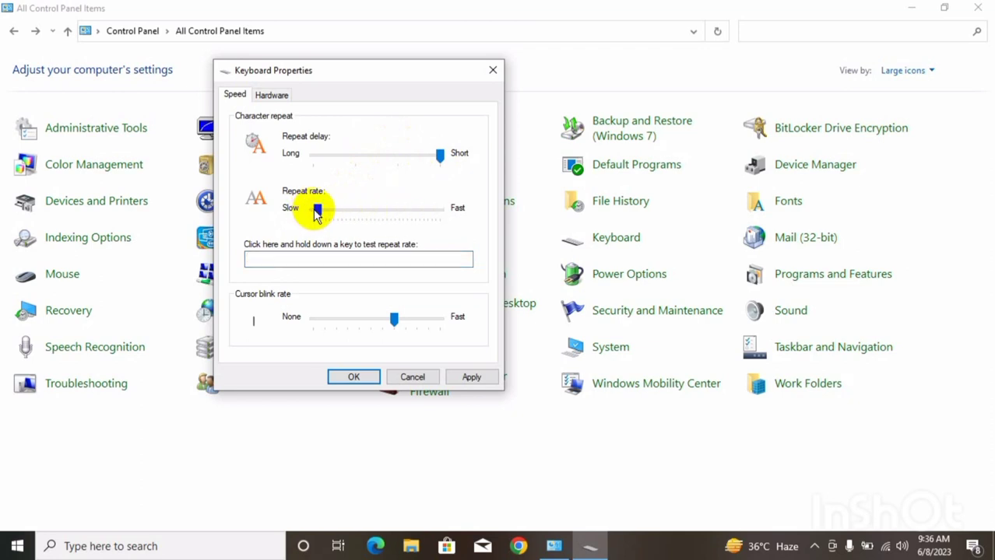
{"action": "left_click", "coordinate": [281, 260]}
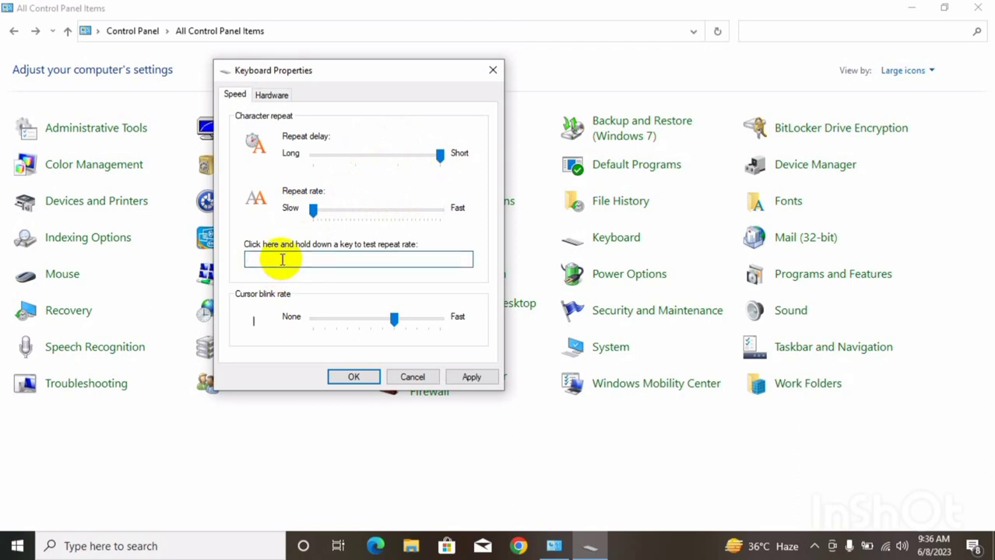
{"action": "type", "text": "aaaaaaaa"}
{"action": "key", "text": "BackSpace"}
{"action": "key", "text": "BackSpace"}
{"action": "key", "text": "BackSpace"}
{"action": "key", "text": "BackSpace"}
{"action": "key", "text": "BackSpace"}
{"action": "key", "text": "BackSpace"}
Step: Try a repeat rate slightly above the middle with a run of a characters in the test field, and clear them
{"action": "left_click", "coordinate": [382, 211]}
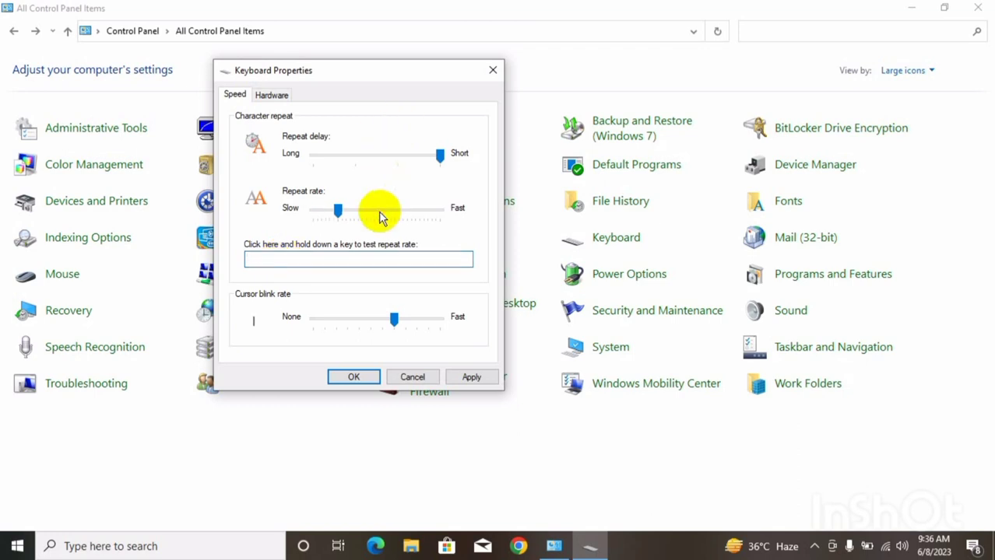
{"action": "left_click", "coordinate": [262, 259]}
{"action": "type", "text": "aaaaaaaaaaaaaaaa"}
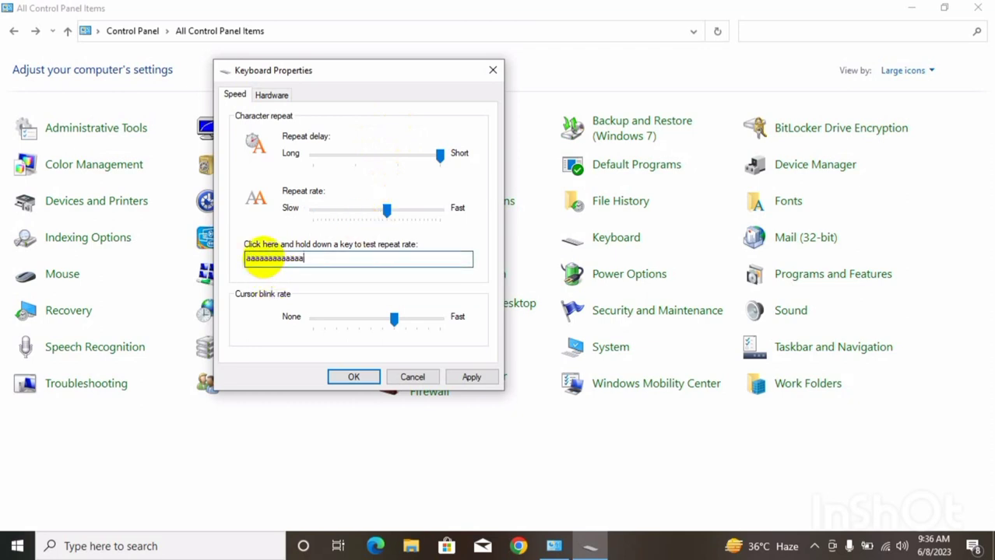
{"action": "key", "text": "BackSpace"}
{"action": "key", "text": "BackSpace"}
{"action": "key", "text": "BackSpace"}
{"action": "key", "text": "BackSpace"}
{"action": "key", "text": "BackSpace"}
{"action": "key", "text": "BackSpace"}
{"action": "key", "text": "BackSpace"}
{"action": "key", "text": "BackSpace"}
{"action": "key", "text": "BackSpace"}
{"action": "key", "text": "BackSpace"}
{"action": "key", "text": "BackSpace"}
{"action": "key", "text": "BackSpace"}
{"action": "key", "text": "BackSpace"}
{"action": "key", "text": "BackSpace"}
{"action": "key", "text": "BackSpace"}
{"action": "key", "text": "BackSpace"}
Step: Set the repeat rate to the fastest and test it with repeated a characters in the test field
{"action": "left_click_drag", "start_coordinate": [386, 210], "coordinate": [436, 218]}
{"action": "left_click", "coordinate": [252, 261]}
{"action": "type", "text": "aaaaa"}
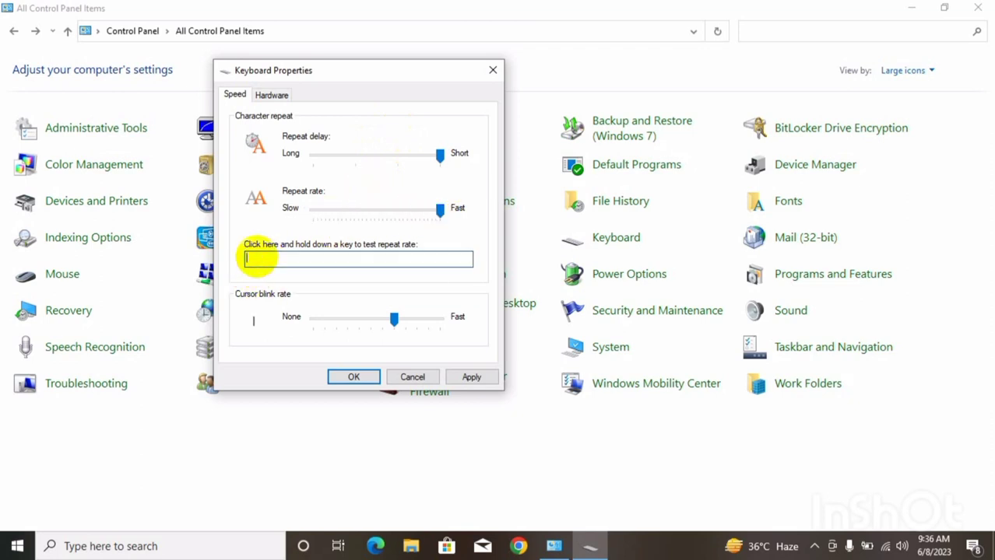
{"action": "type", "text": "aaaaaaaaaaa"}
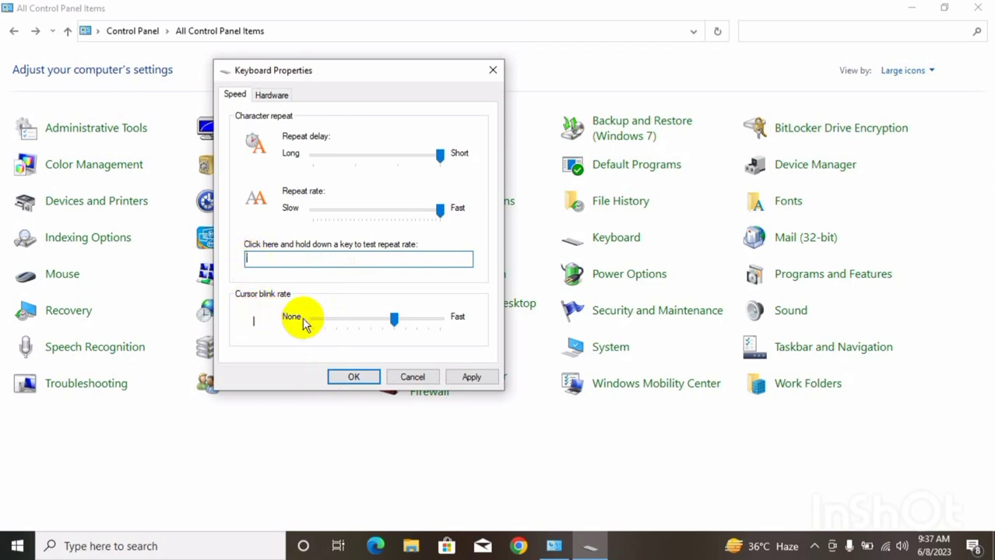
Step: Try the cursor blink rate at None and at a slow setting two notches above it, checking the cursor in the test field
{"action": "left_click_drag", "start_coordinate": [391, 322], "coordinate": [312, 323]}
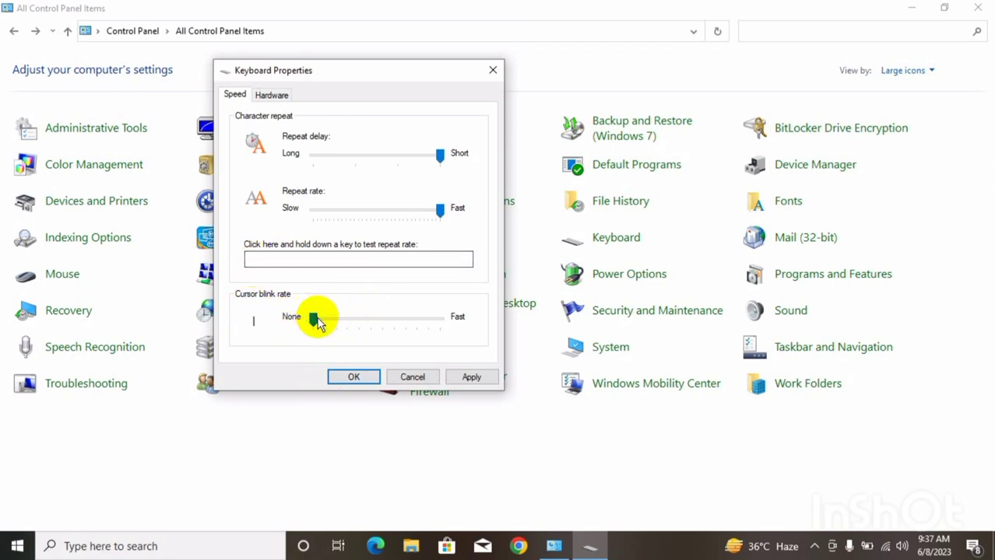
{"action": "left_click_drag", "start_coordinate": [315, 319], "coordinate": [337, 321]}
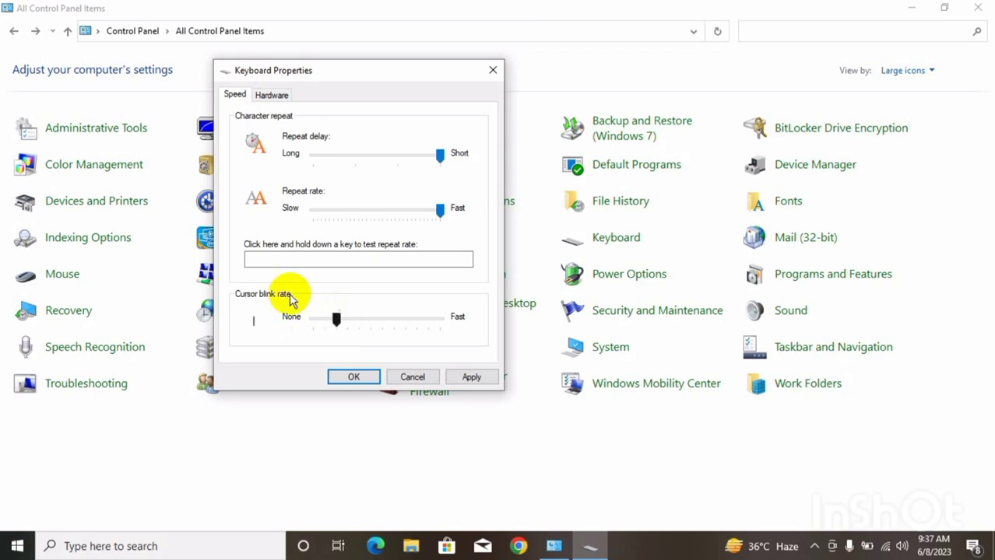
{"action": "left_click", "coordinate": [262, 262]}
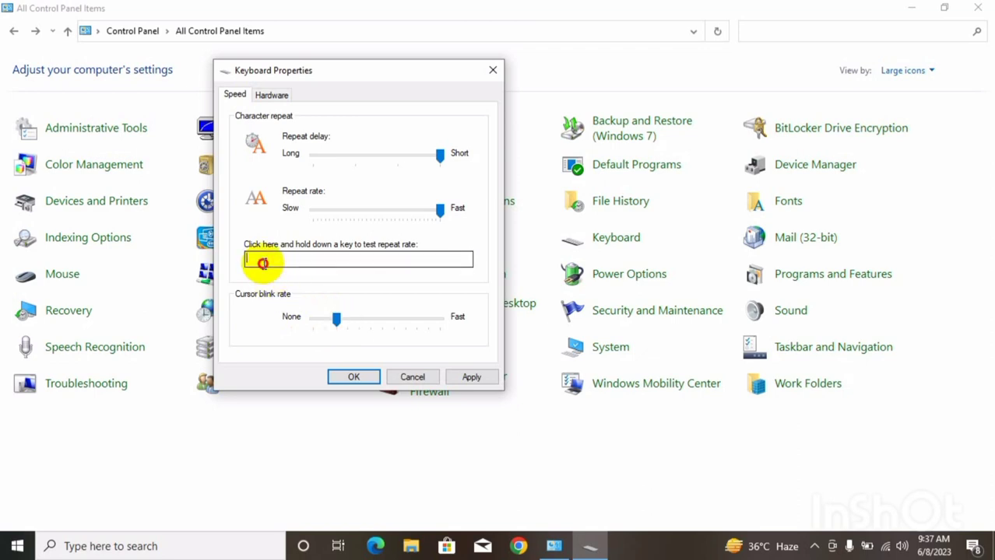
Step: Raise the cursor blink rate, check the blinking in the test field, and leave it two notches below Fast
{"action": "left_click", "coordinate": [382, 325]}
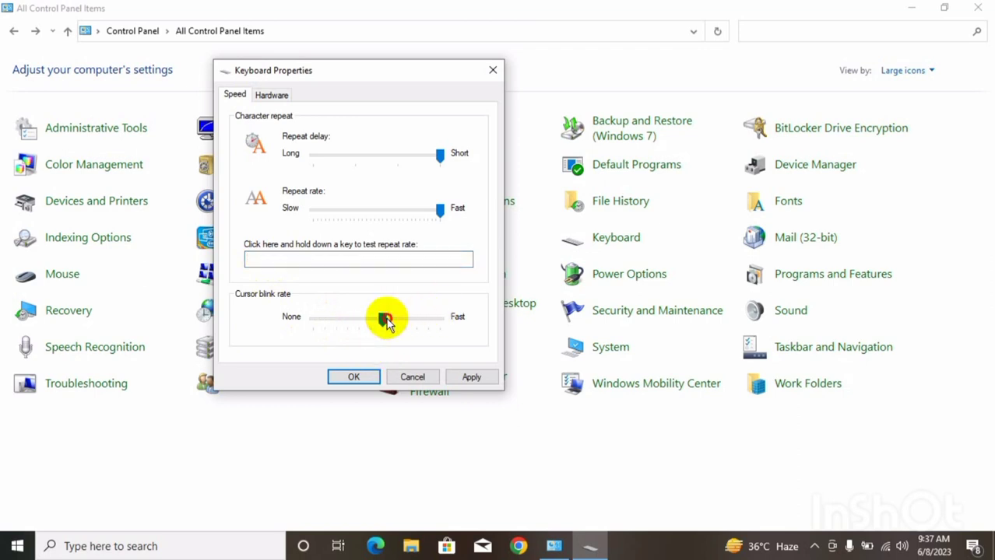
{"action": "left_click_drag", "start_coordinate": [386, 321], "coordinate": [429, 319]}
{"action": "left_click", "coordinate": [286, 258]}
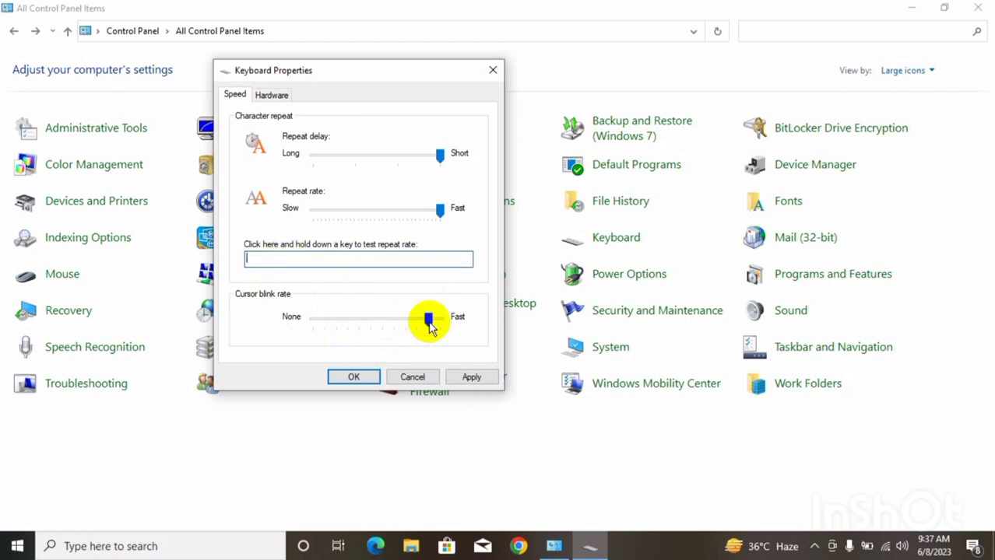
{"action": "left_click_drag", "start_coordinate": [433, 327], "coordinate": [437, 324]}
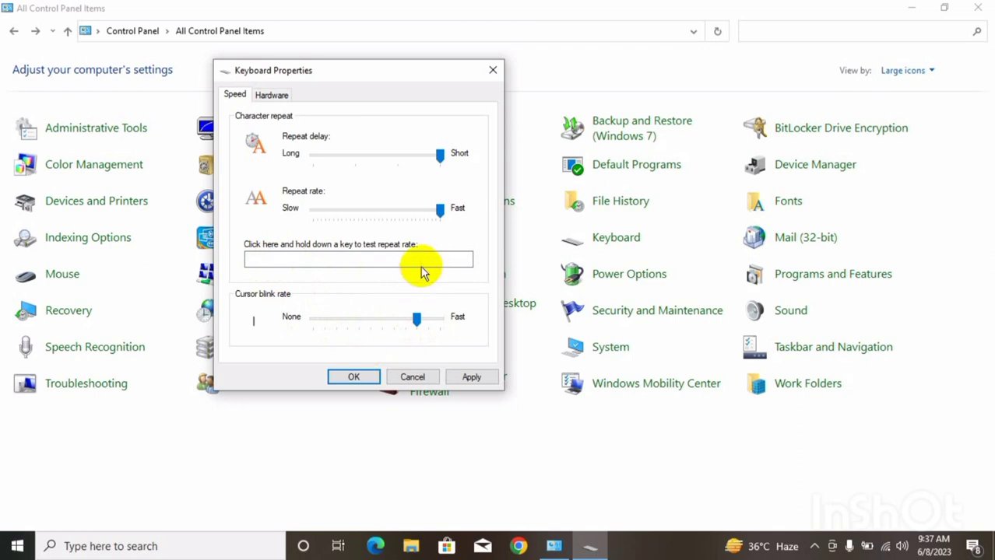
Step: View the keyboard's hardware details, apply the keyboard settings and close the Keyboard Properties dialog
{"action": "left_click", "coordinate": [269, 94]}
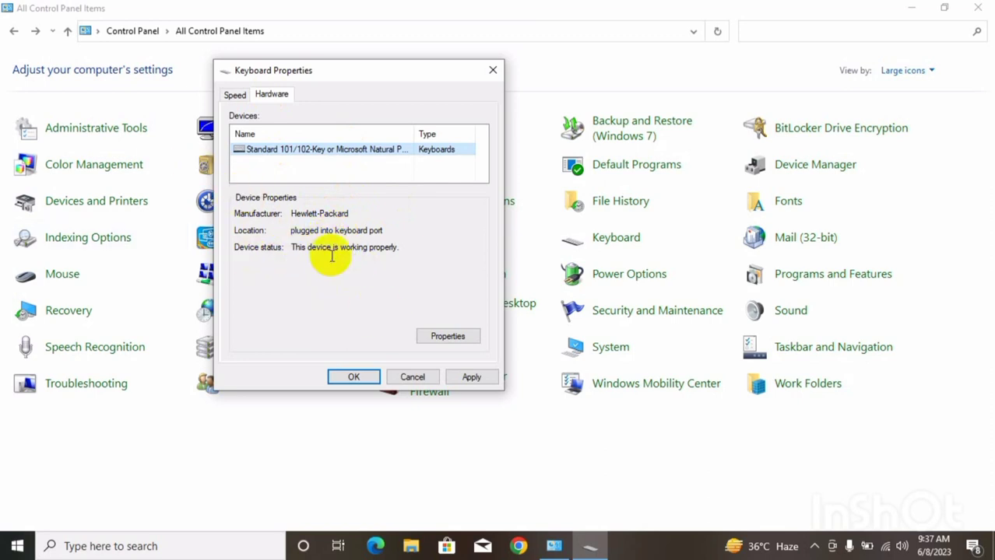
{"action": "left_click", "coordinate": [471, 379]}
{"action": "left_click", "coordinate": [360, 377]}
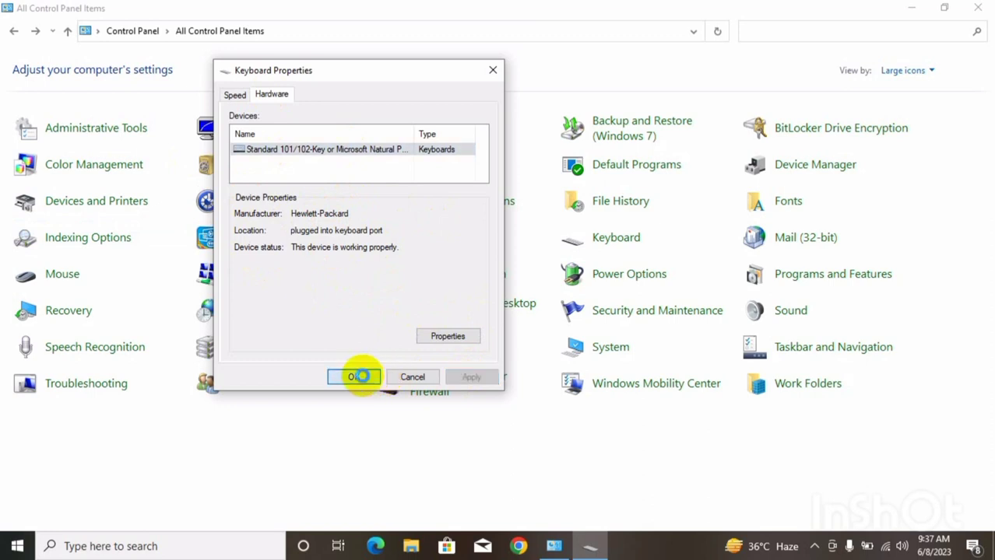